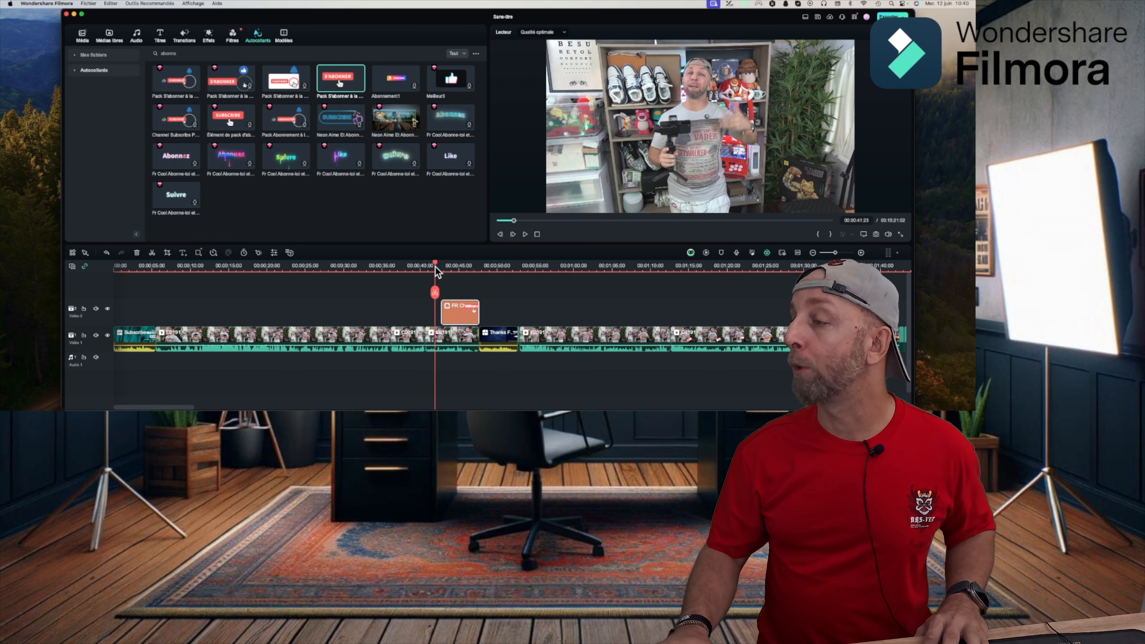
Place clip C0189 on the Video 2 track immediately after the end of the Thanks For Watching title, and play from its start
key(space)
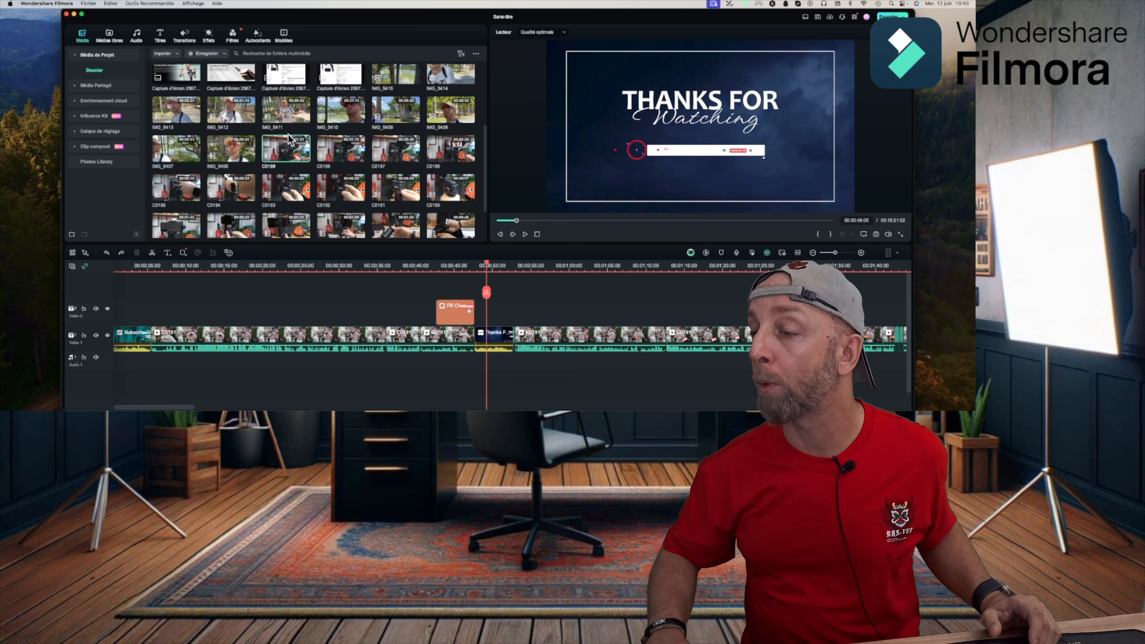
drag(290, 147, 516, 309)
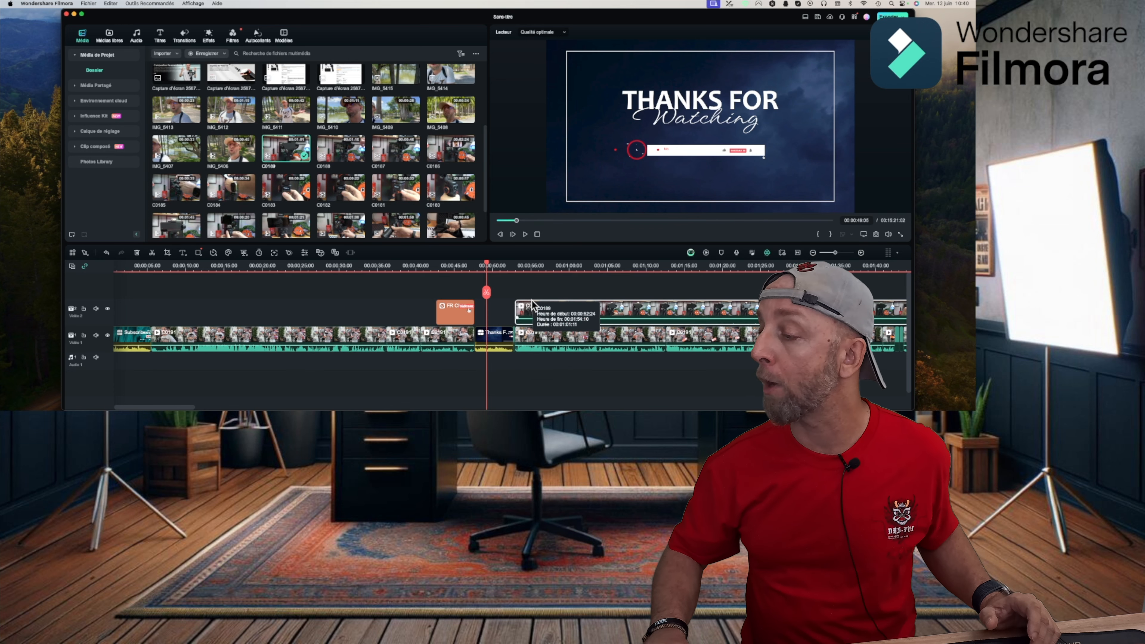
scroll(527, 303, right, 10)
scroll(263, 297, left, 10)
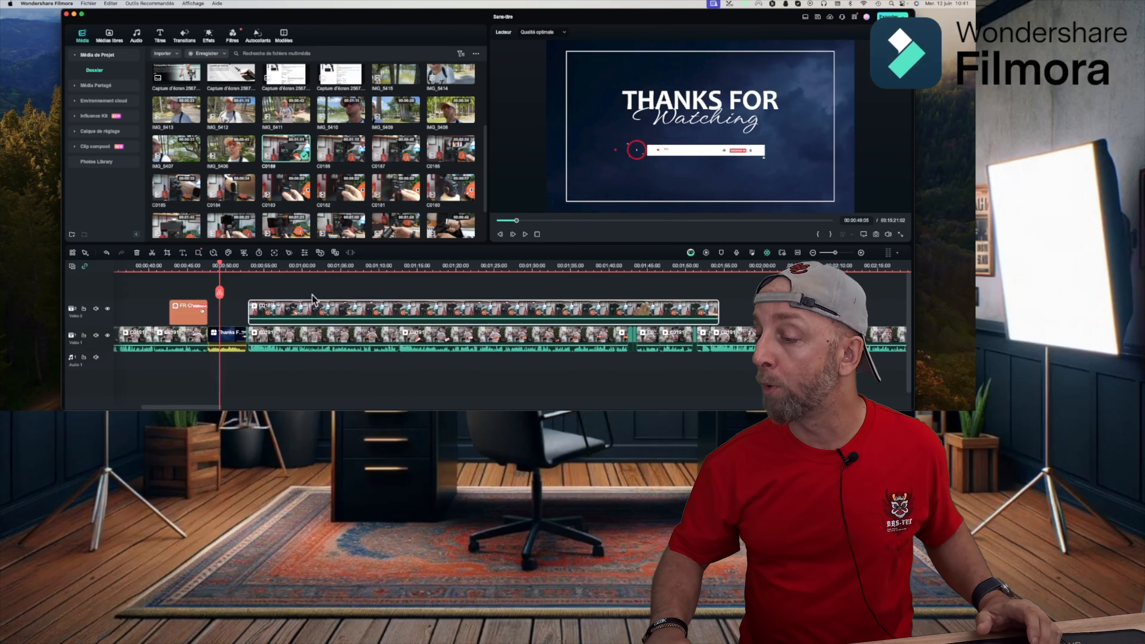
click(246, 276)
click(246, 268)
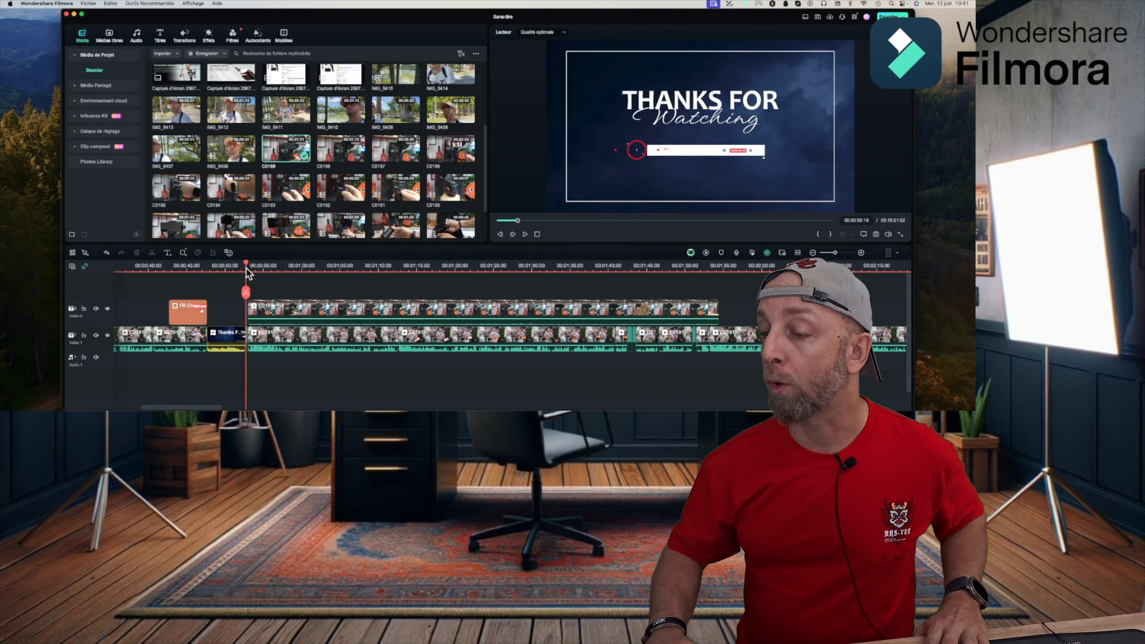
key(space)
key(space)
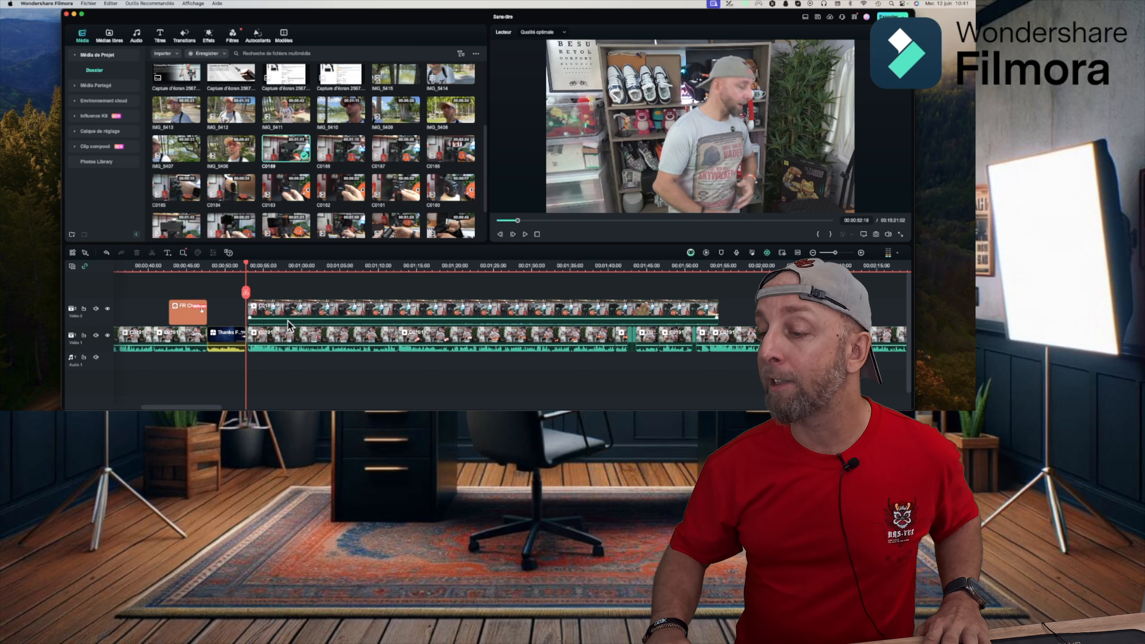
Silence the audio of the C0189 overlay clip by lowering its volume all the way down
drag(288, 321, 288, 316)
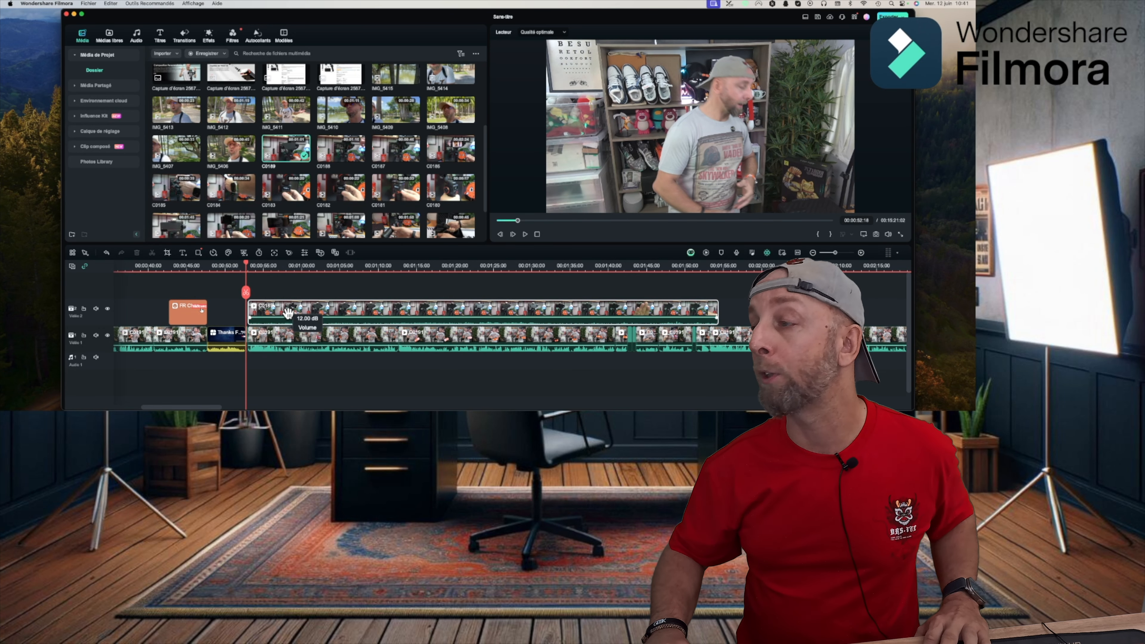
drag(288, 314, 282, 352)
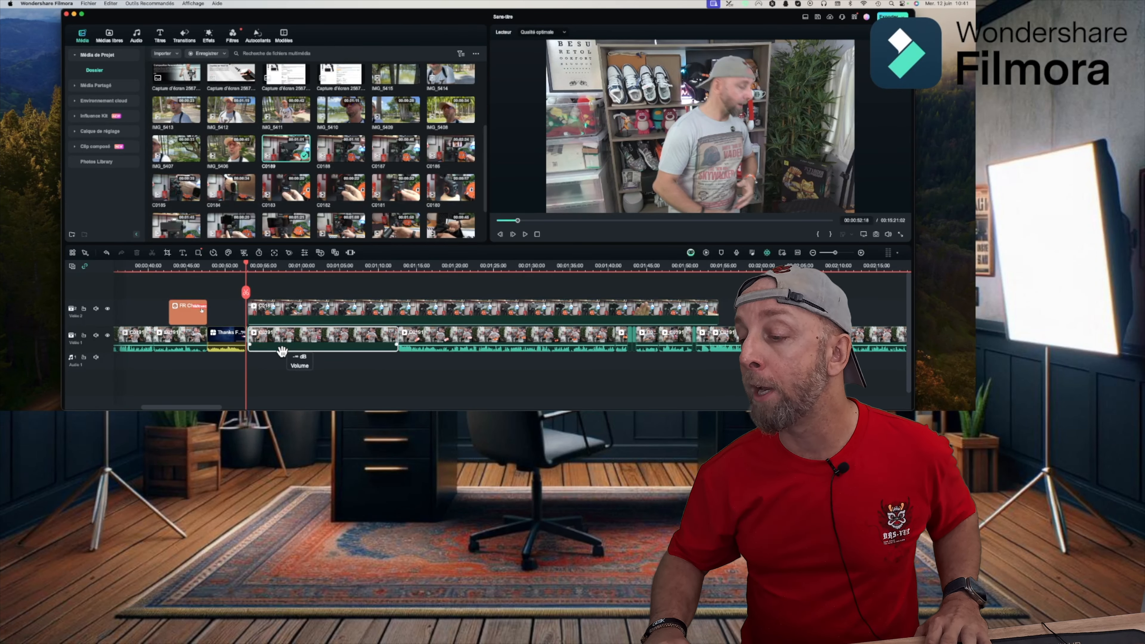
click(291, 286)
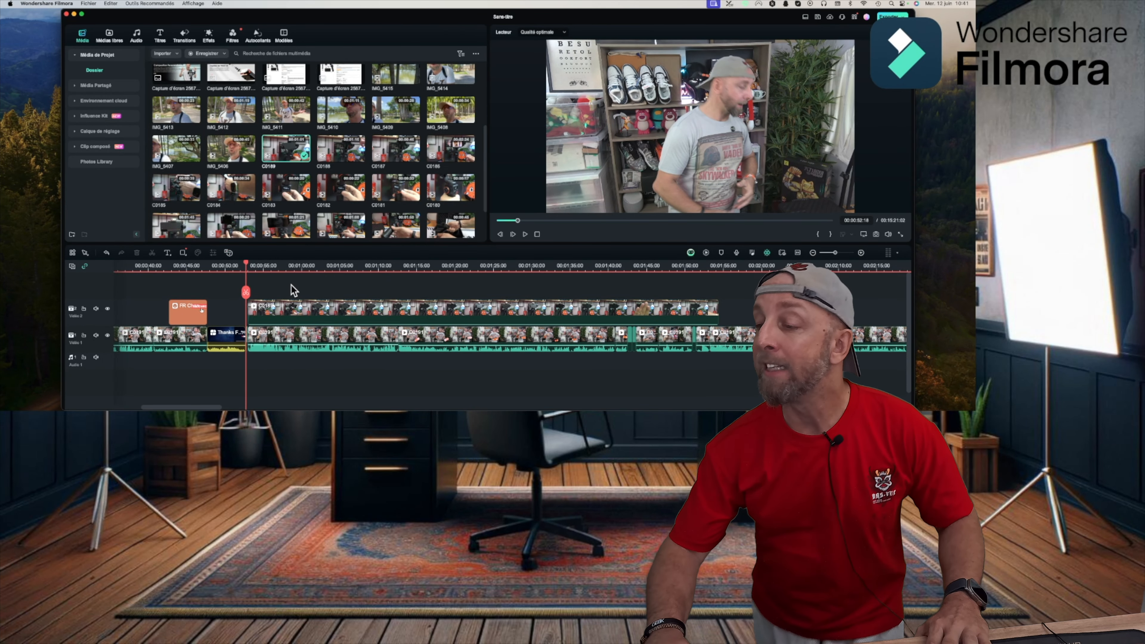
Try to trim the end of the C0189 overlay clip back to 00:01:43:02
click(294, 308)
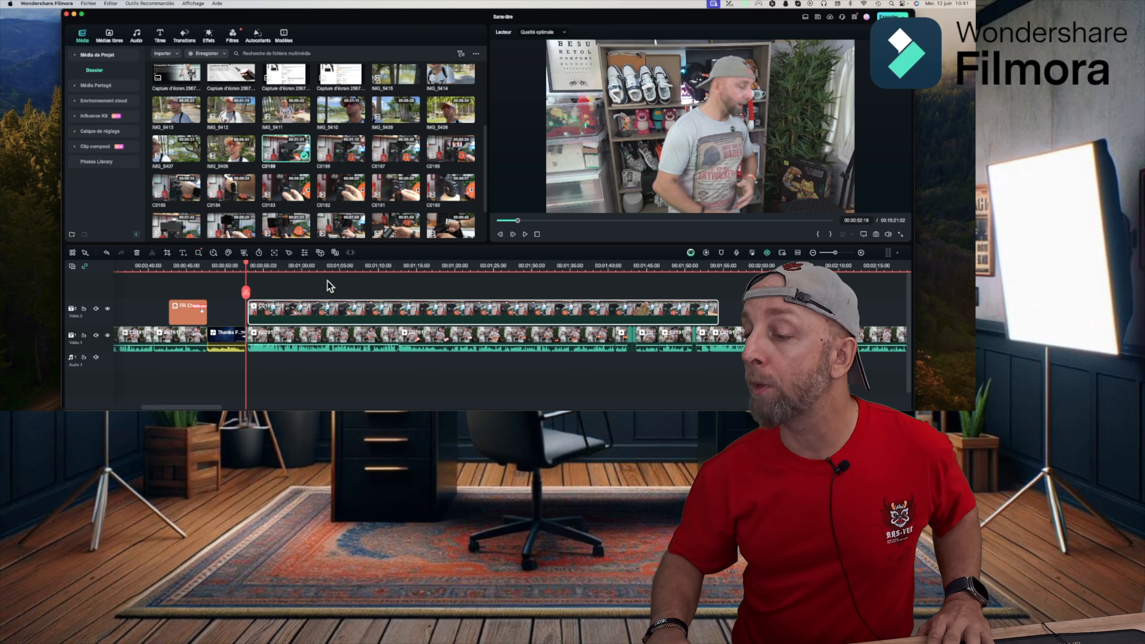
click(631, 269)
drag(716, 309, 630, 312)
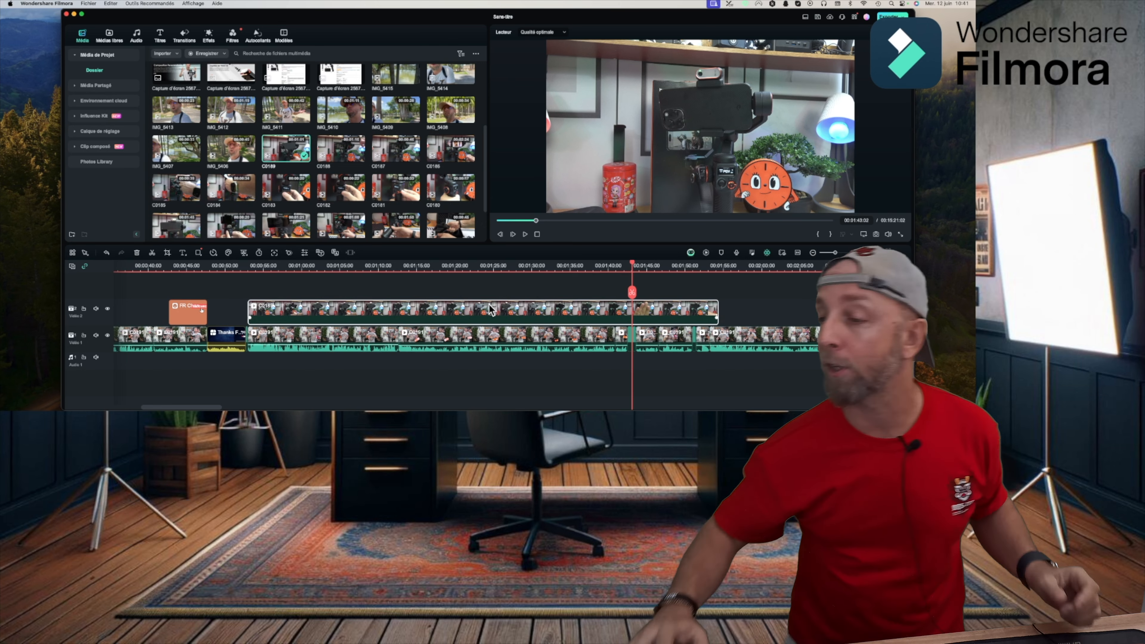
Speed up the C0189 overlay clip with the fast 2x preset and stretch its end to the playhead at 00:01:43:02
click(214, 253)
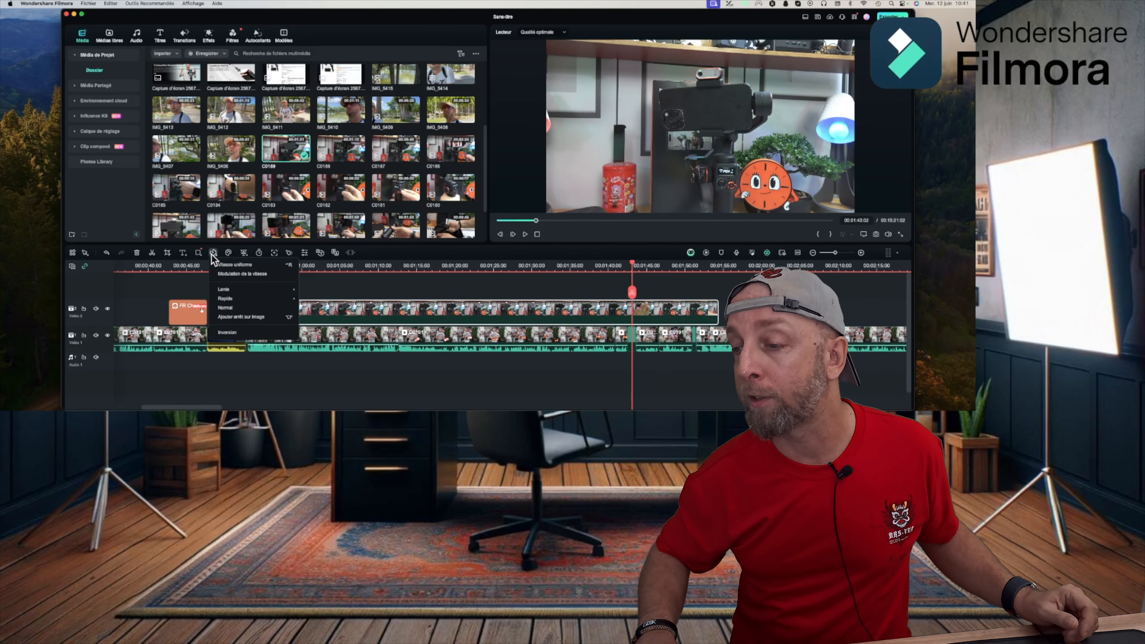
mouse_move(230, 298)
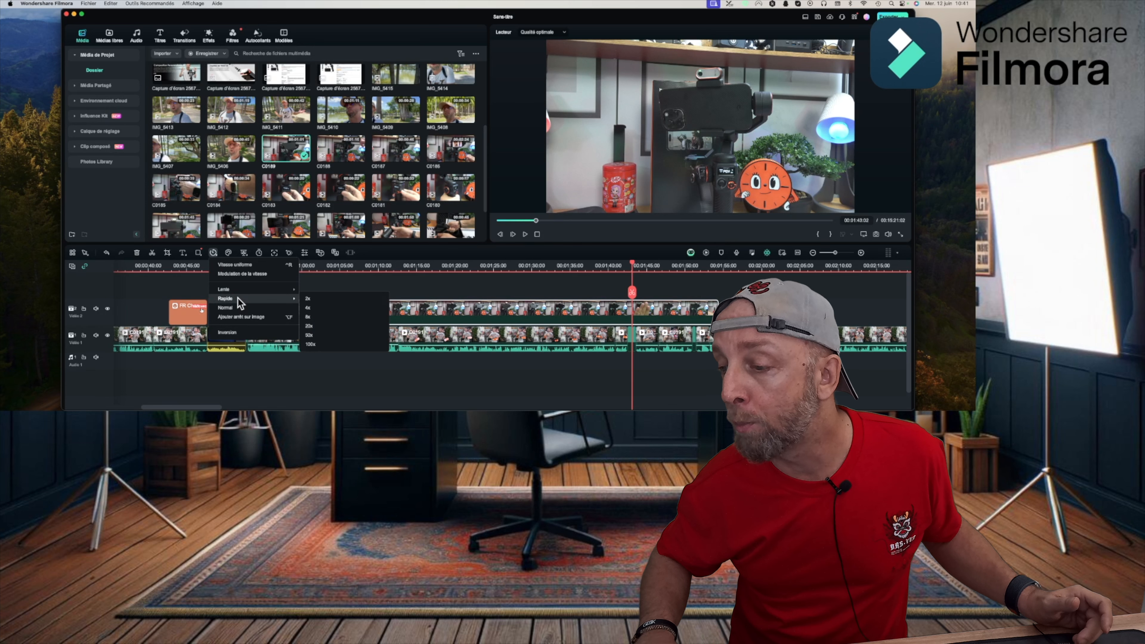
click(332, 299)
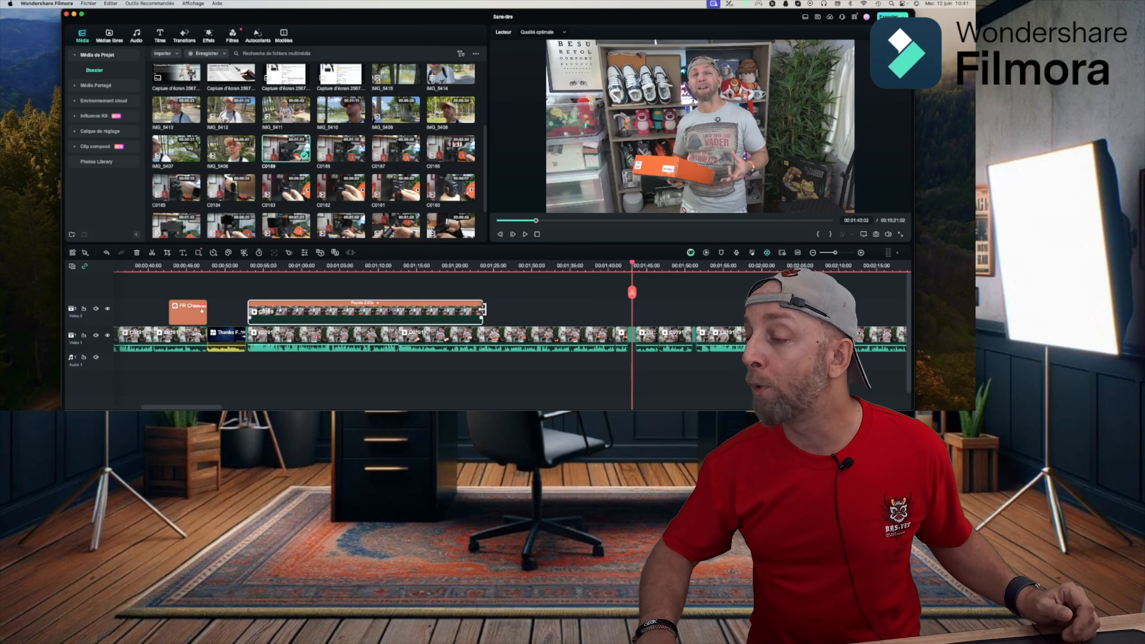
scroll(484, 309, right, 1)
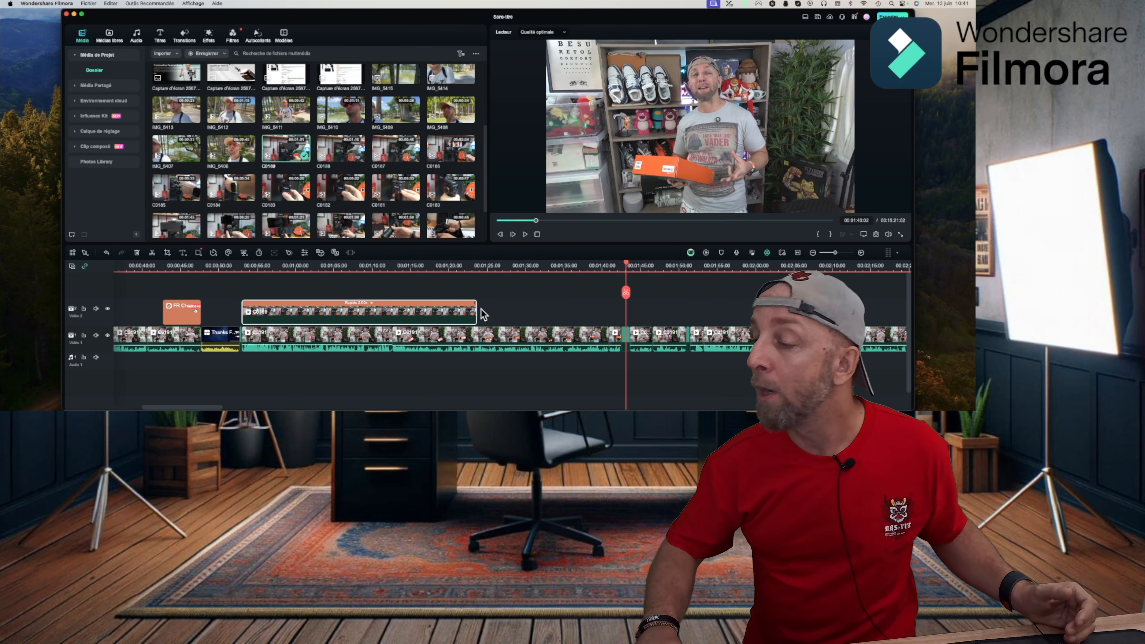
drag(476, 304, 622, 311)
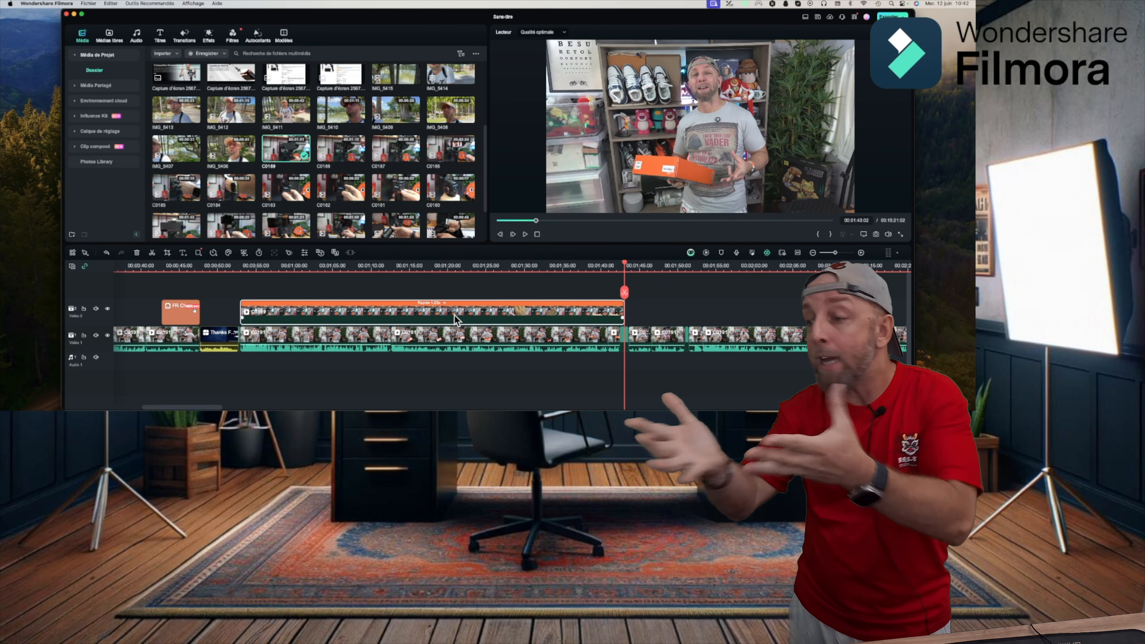
Place clip C0188 on the Video 2 track directly after the sped-up overlay clip
drag(341, 149, 628, 309)
scroll(495, 316, right, 3)
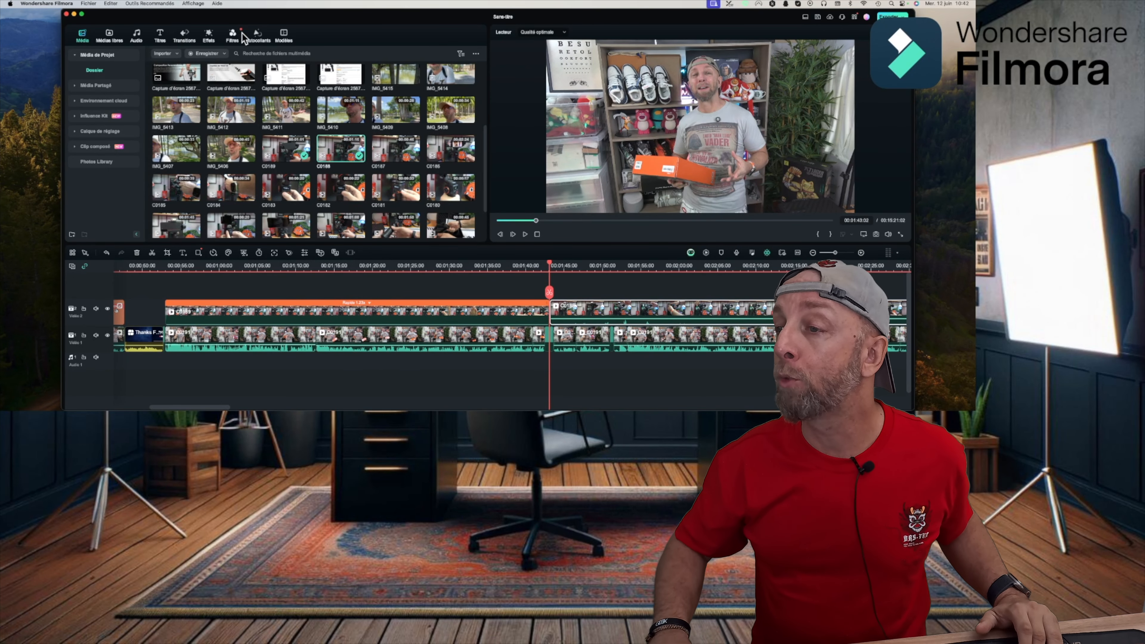
Search the transitions for "cube", apply Tourbillon de boîte 3D 1 where the two overlay clips meet, and play the cut
click(185, 36)
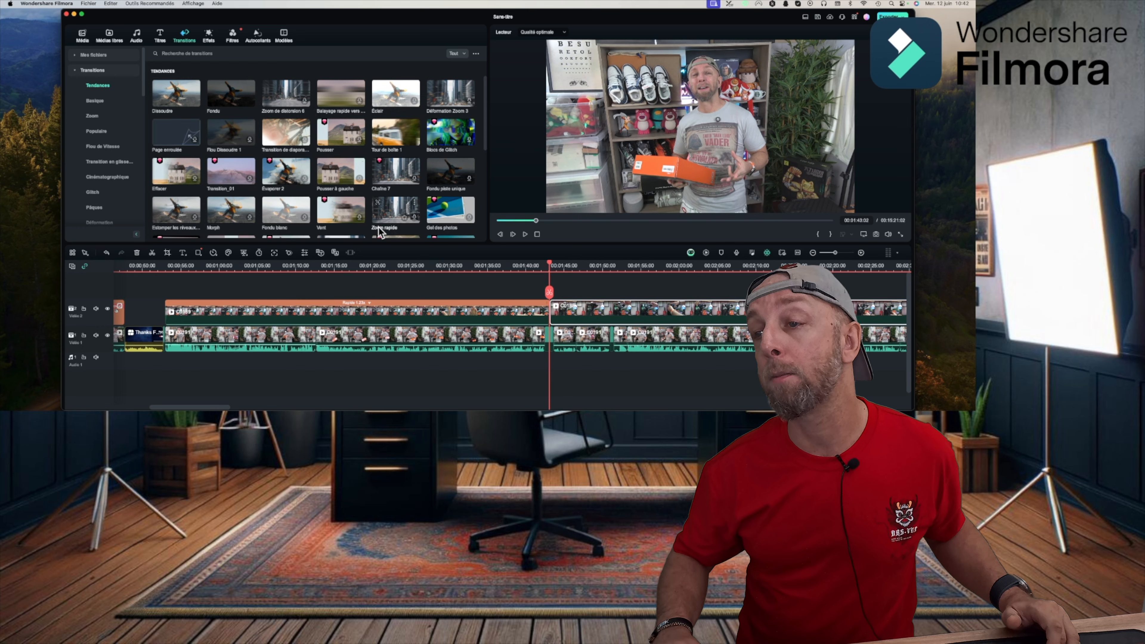
click(221, 53)
text(cube)
key(Return)
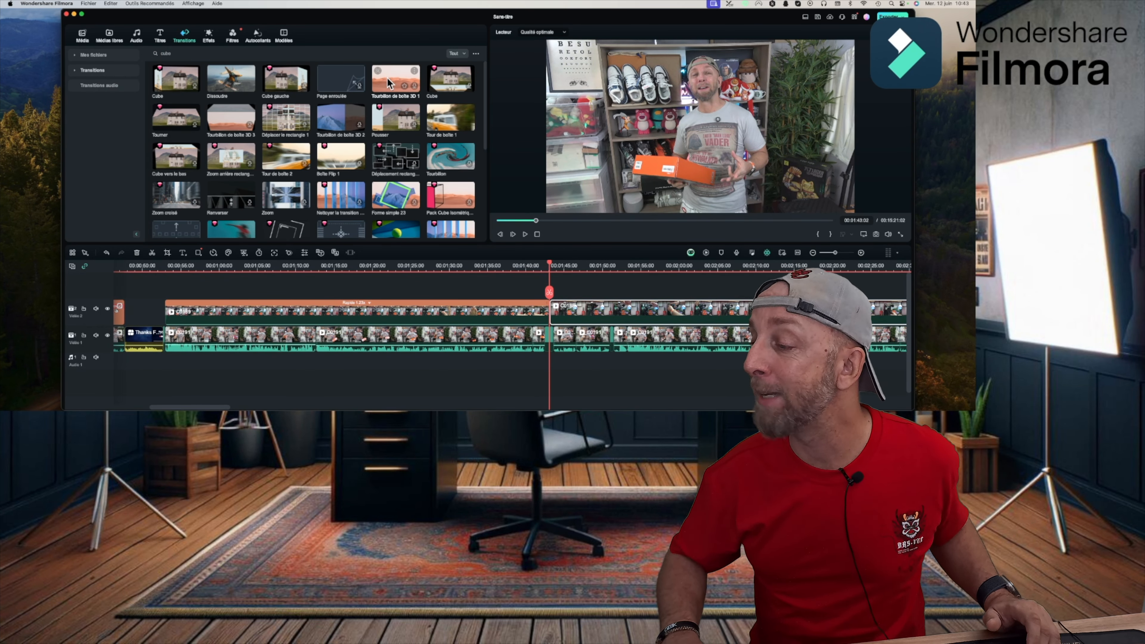
drag(388, 78, 546, 307)
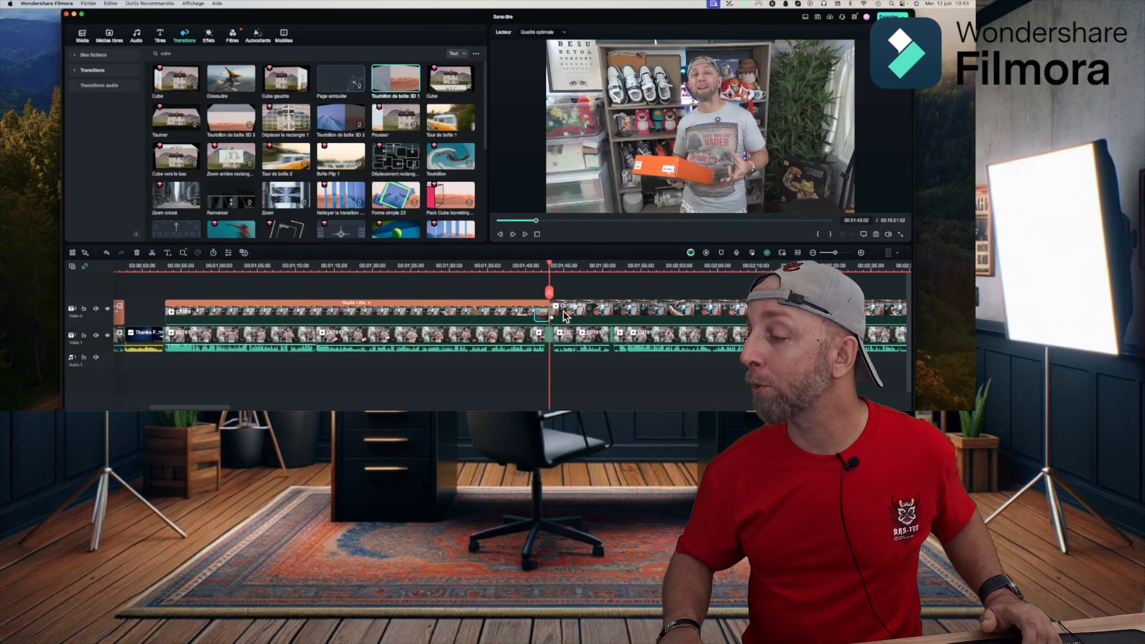
key(space)
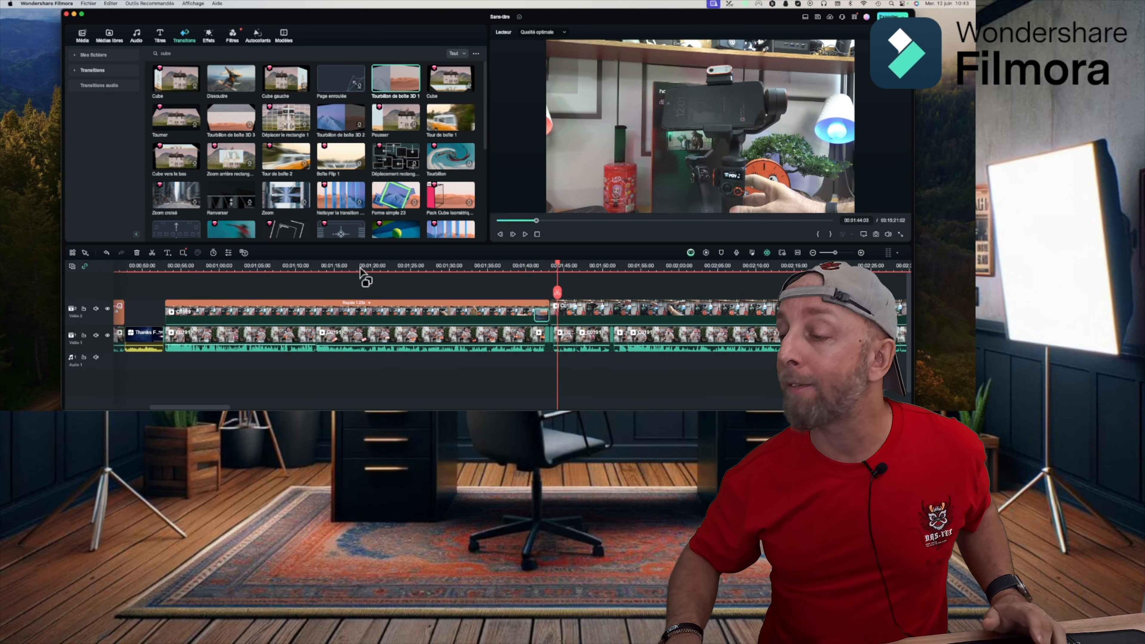
Add the Titre néon 09 title on a new track above the sped-up overlay clip at 00:01:05:15
scroll(195, 285, left, 3)
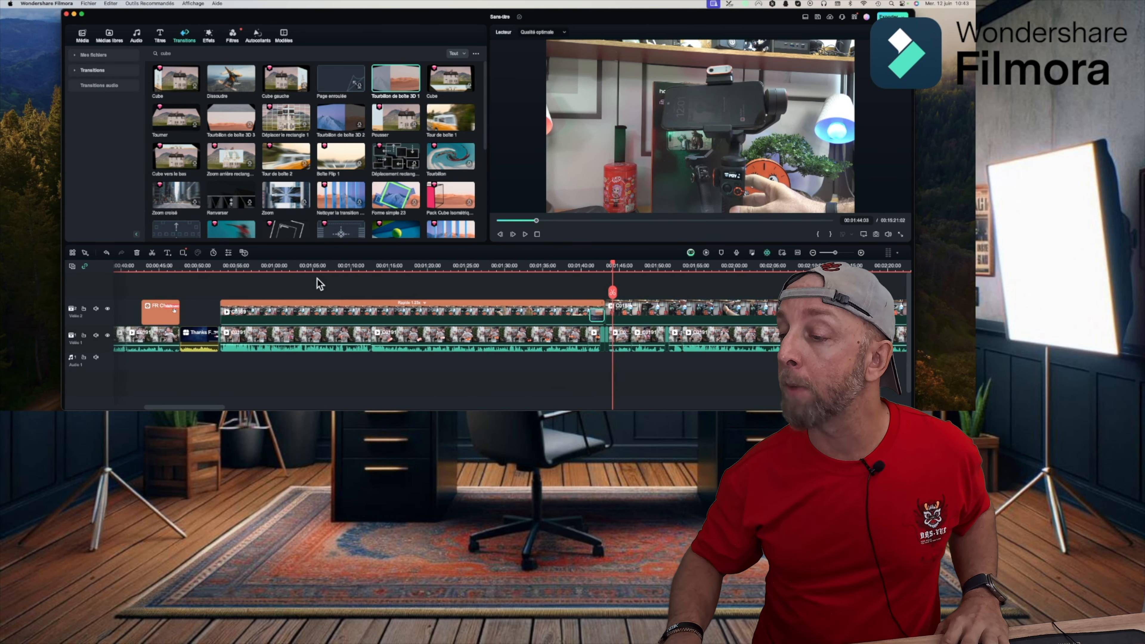
click(316, 269)
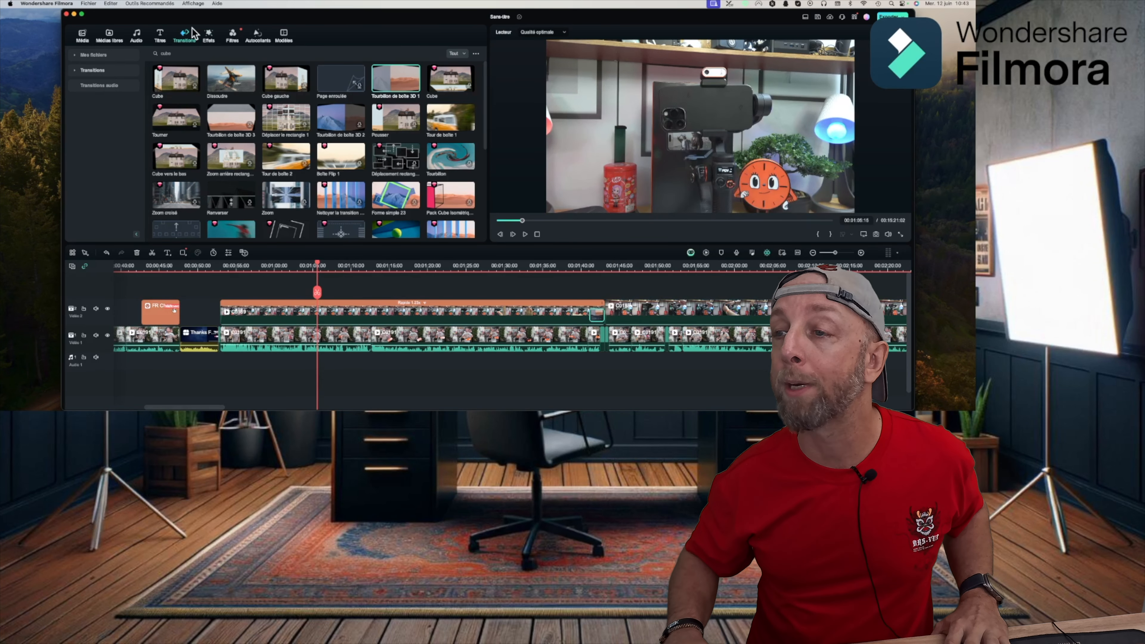
click(165, 39)
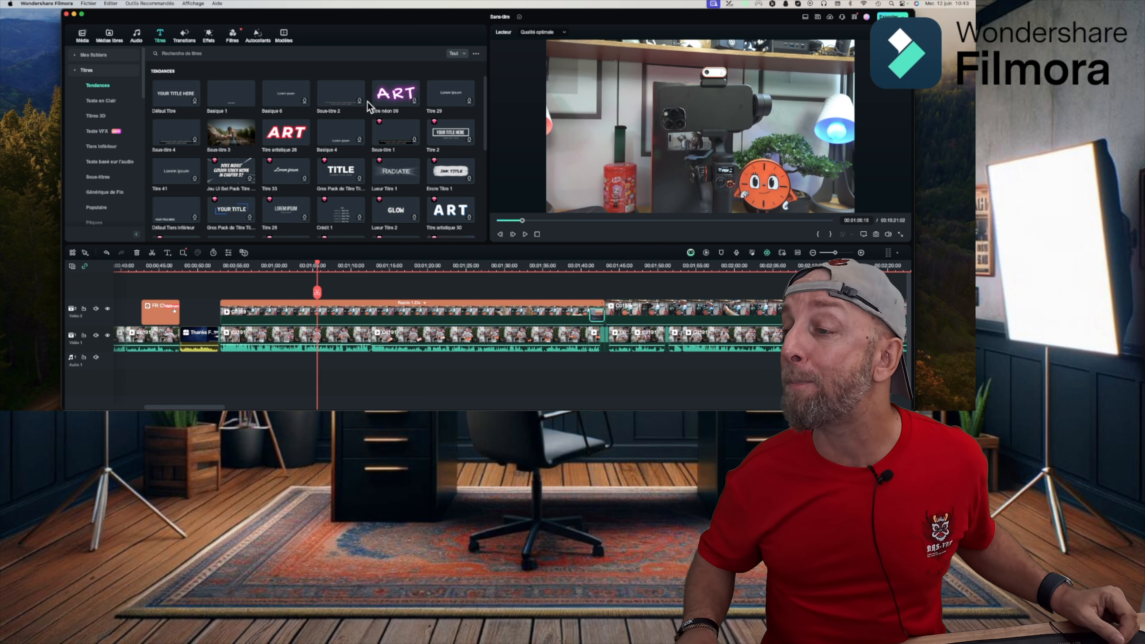
scroll(362, 111, down, 3)
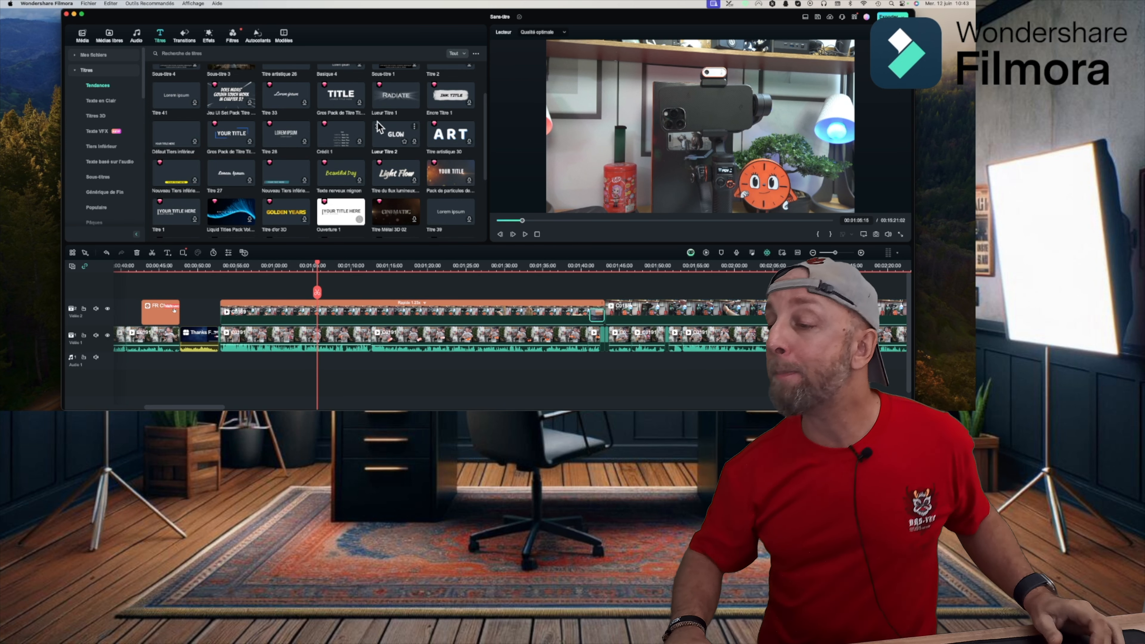
scroll(380, 127, up, 3)
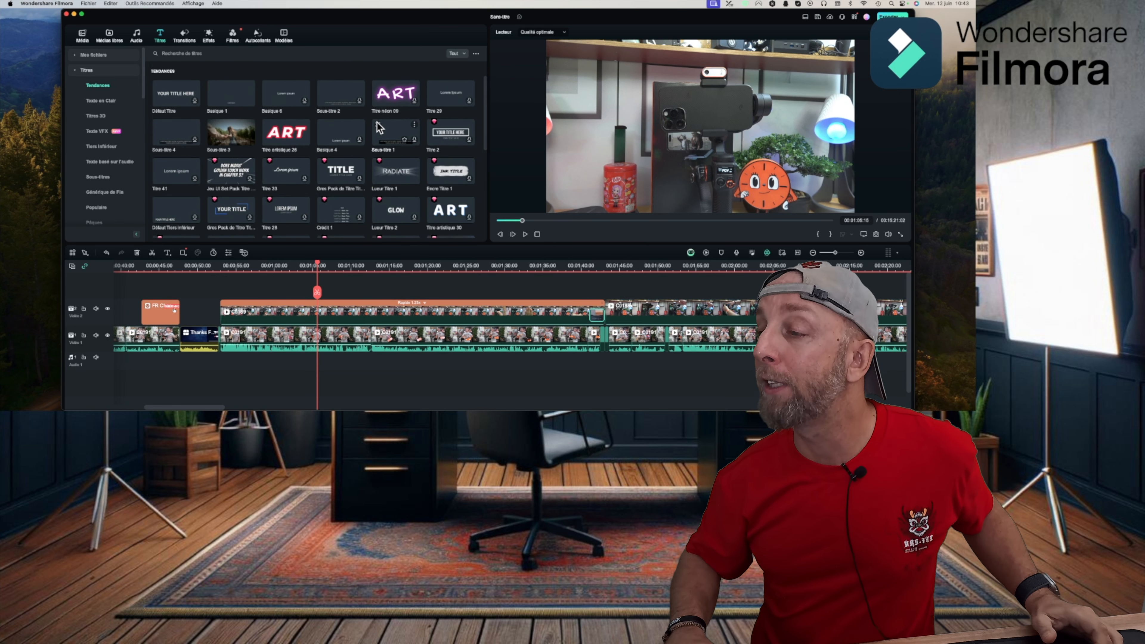
click(393, 98)
drag(393, 98, 320, 280)
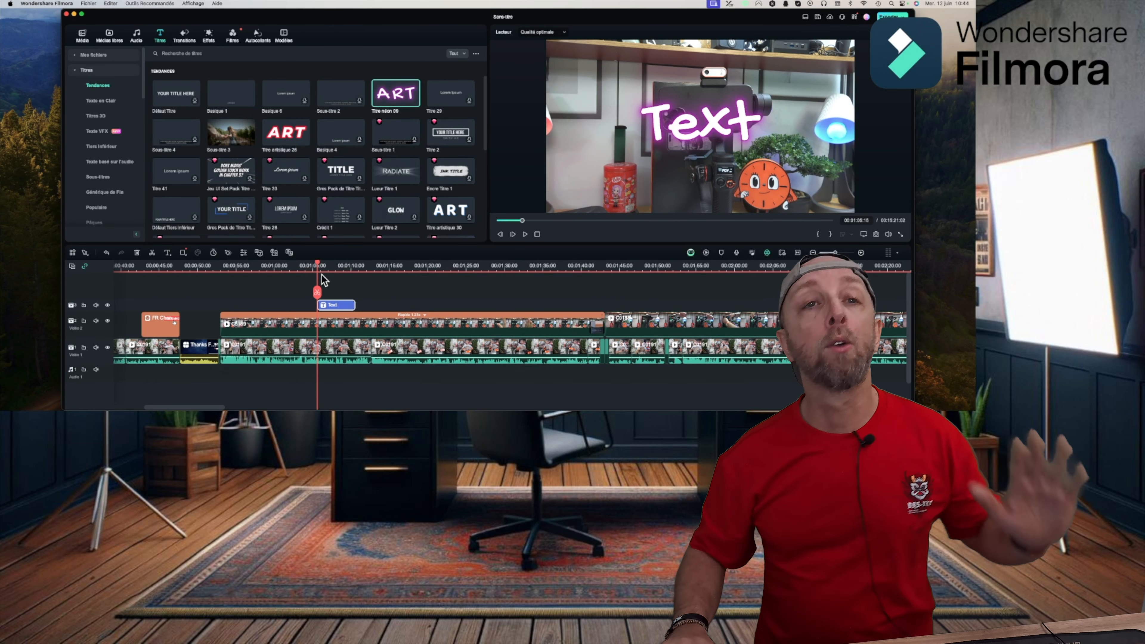
Replace the neon title's text with "47,99€" and play the section from just before the title
double_click(339, 310)
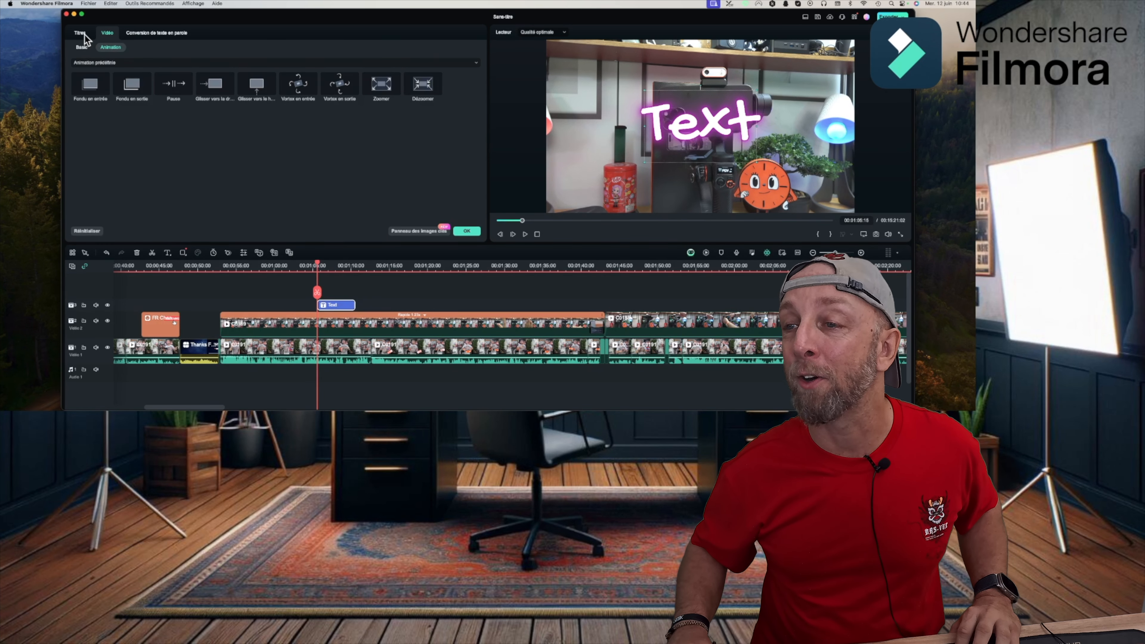
click(82, 34)
double_click(96, 81)
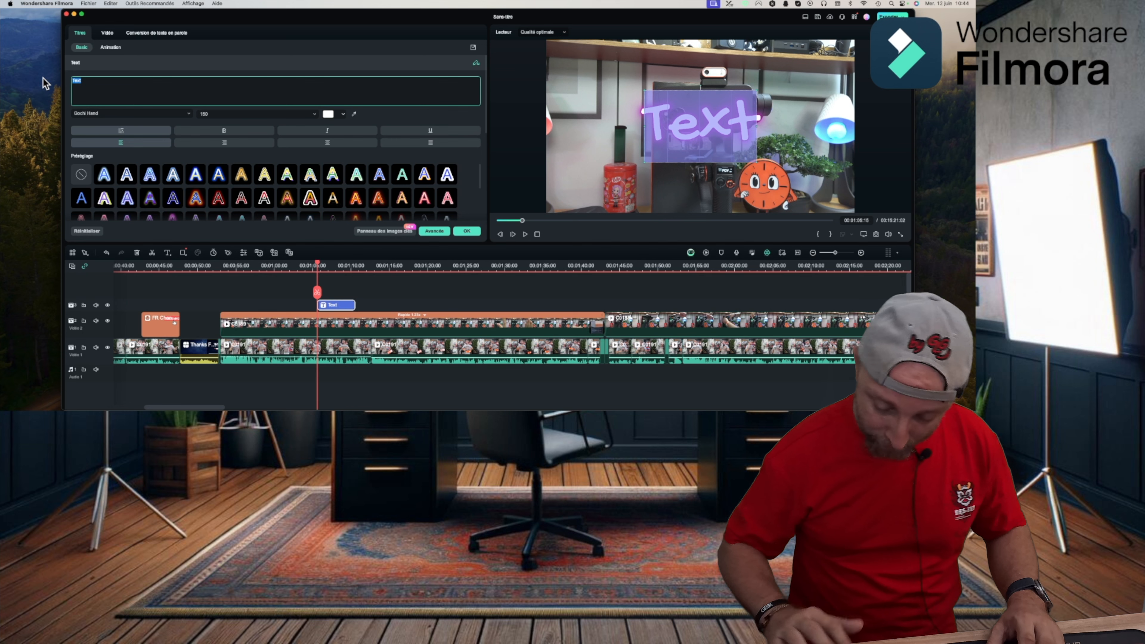
text(47,99)
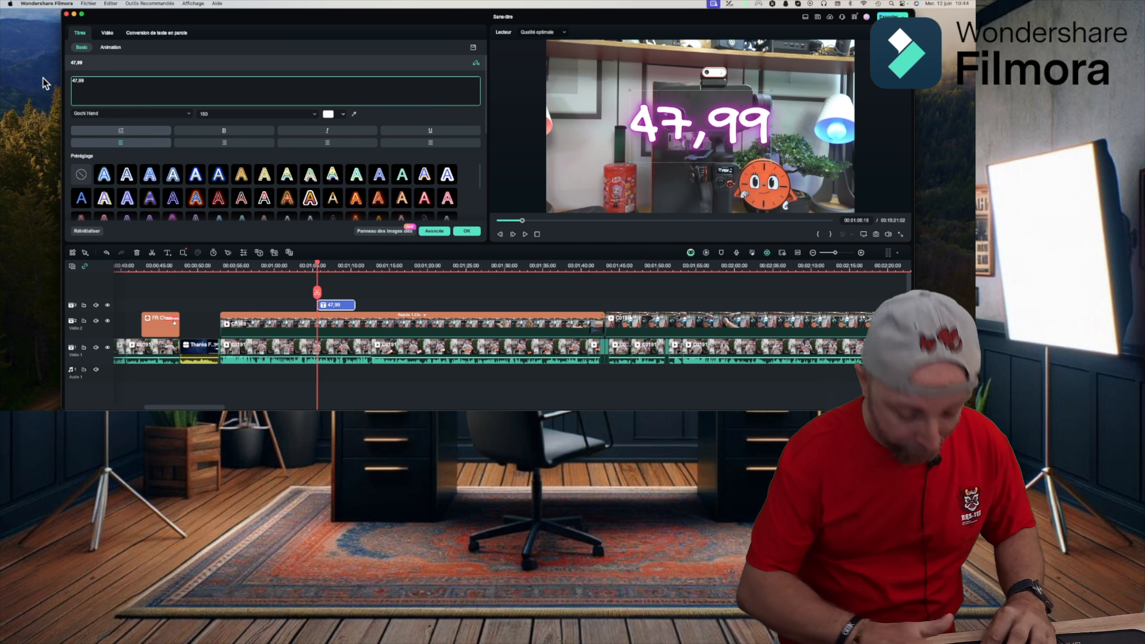
text(€)
click(310, 269)
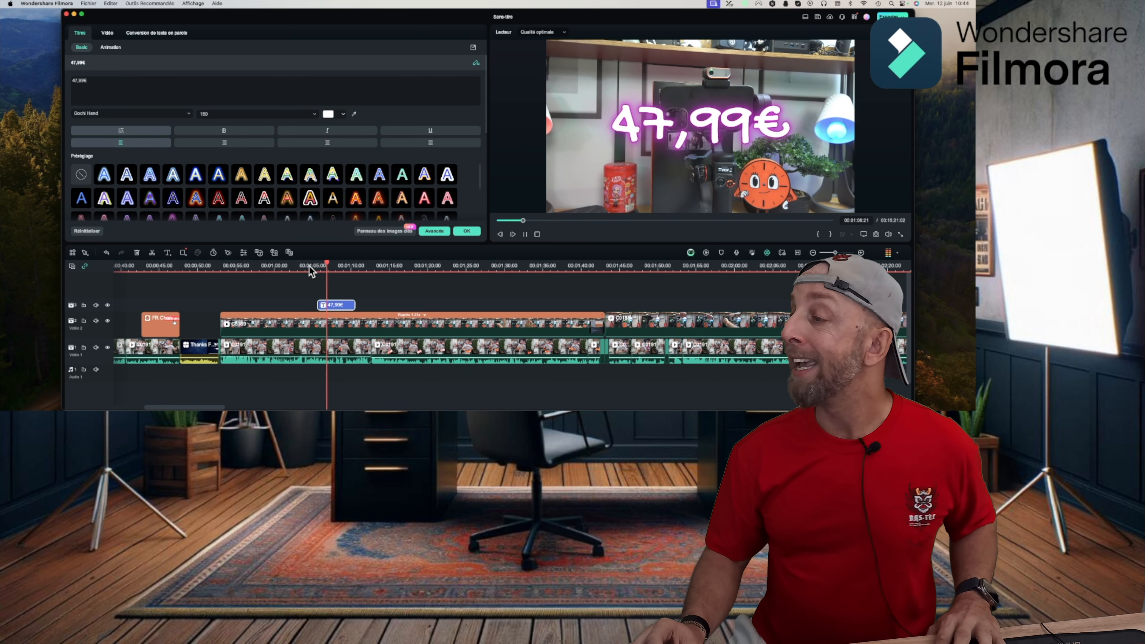
key(space)
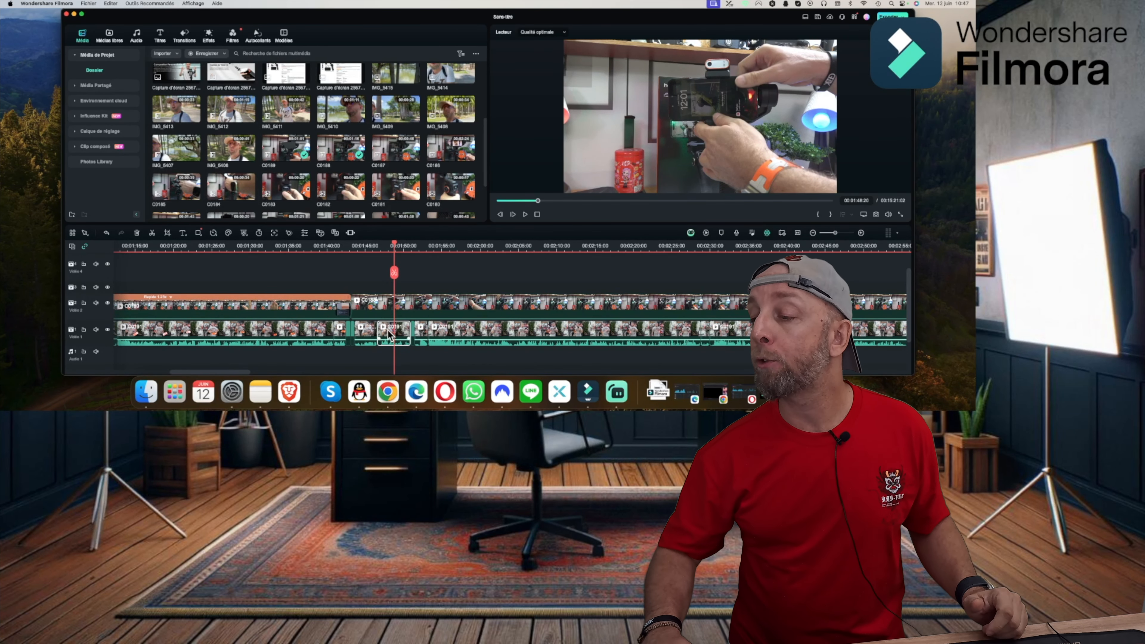
Move the short clip around 00:01:48 from Video 1 up to Video 4, play that passage, and return to 00:01:48:14
drag(392, 334, 391, 279)
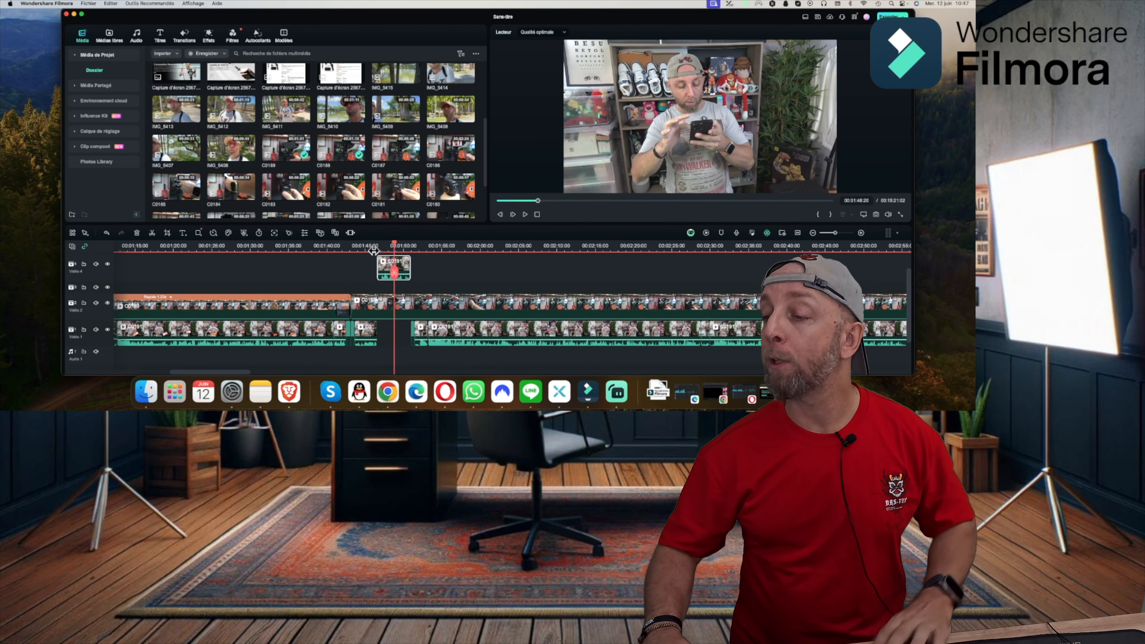
click(368, 246)
key(space)
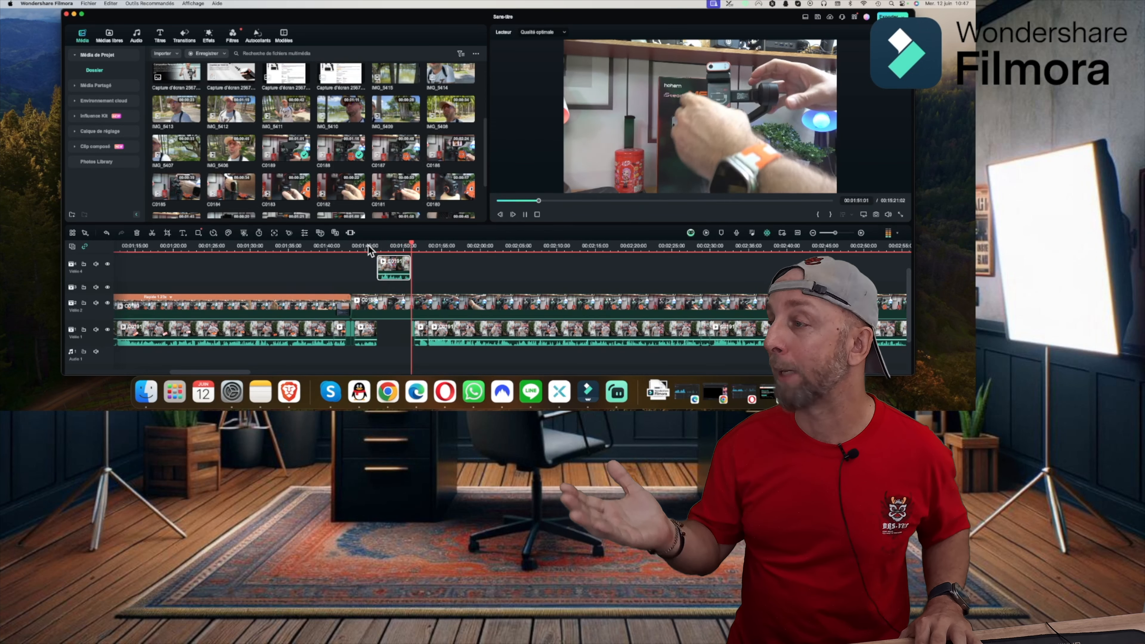
key(space)
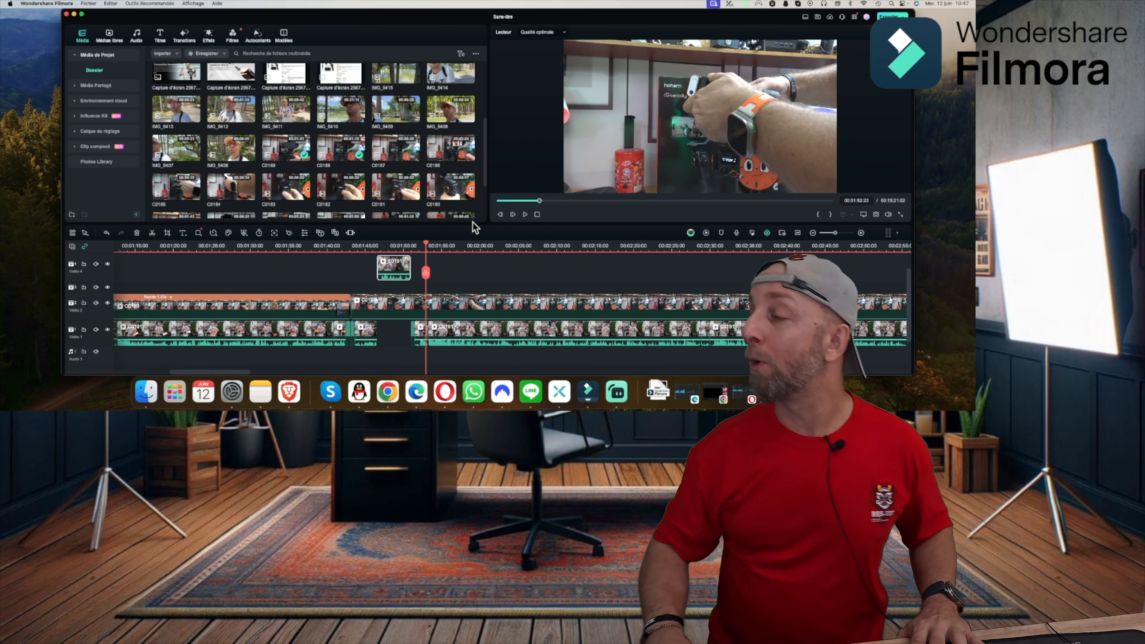
scroll(391, 250, up, 2)
click(392, 249)
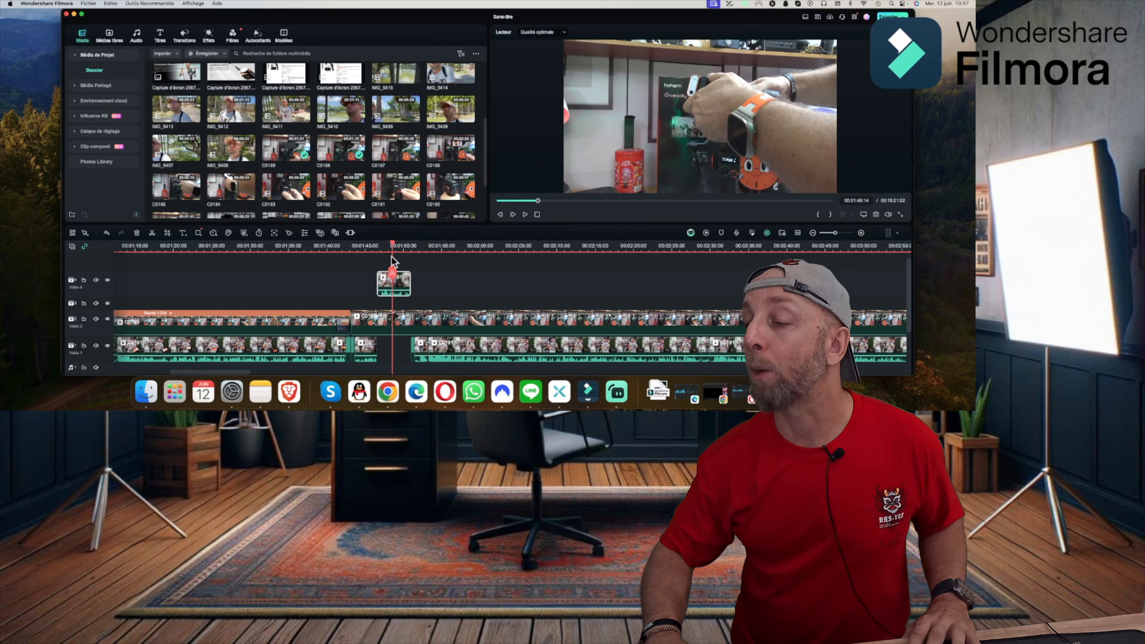
Preview the trending effects Flou de mouvement, Flou oblique and Bande Dessinée on the main clip at 00:04:41:14
right_click(386, 288)
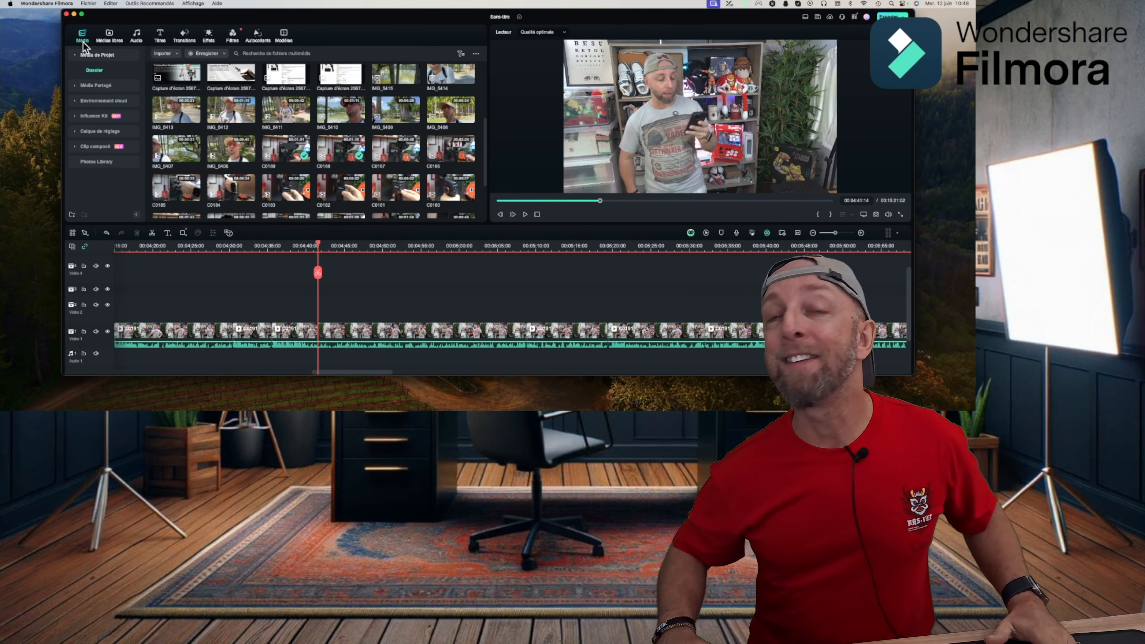
click(209, 36)
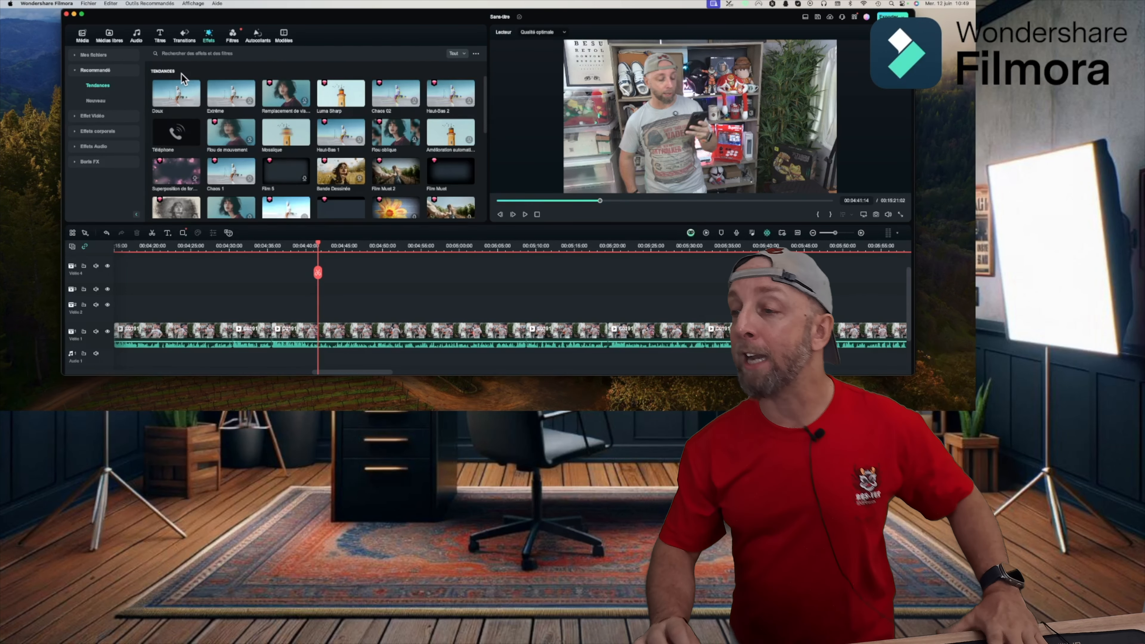
click(336, 335)
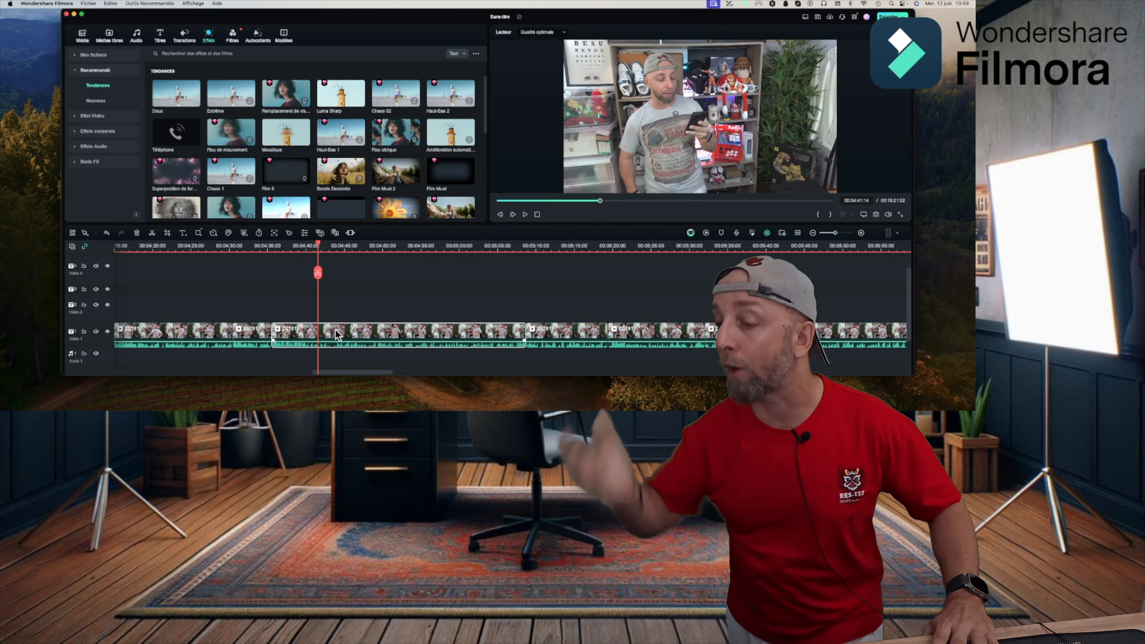
click(233, 129)
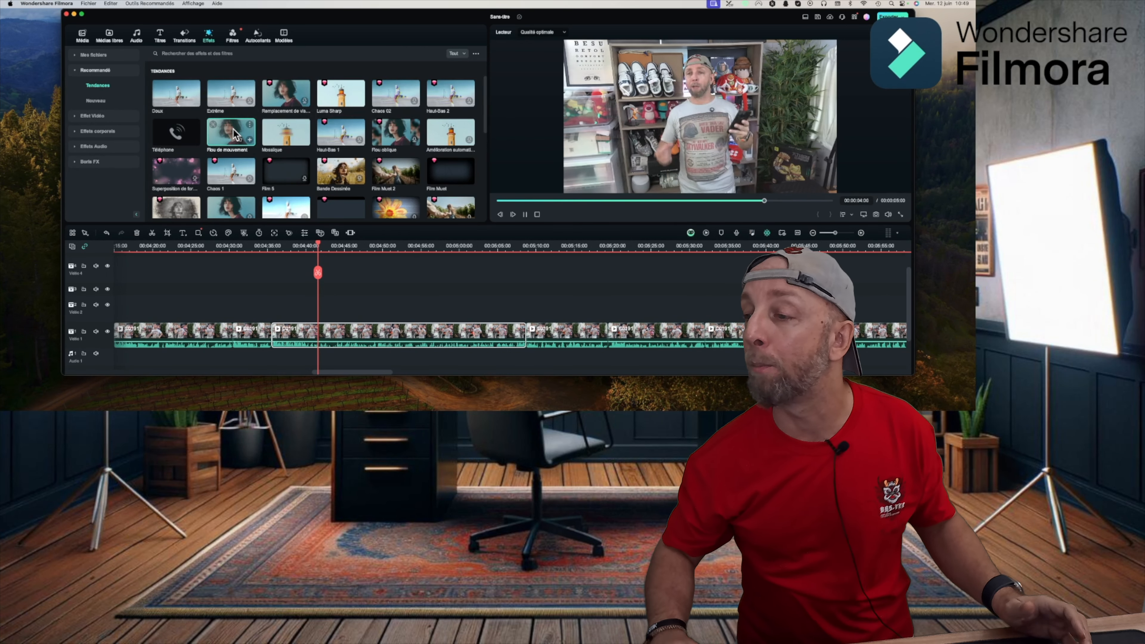
click(388, 137)
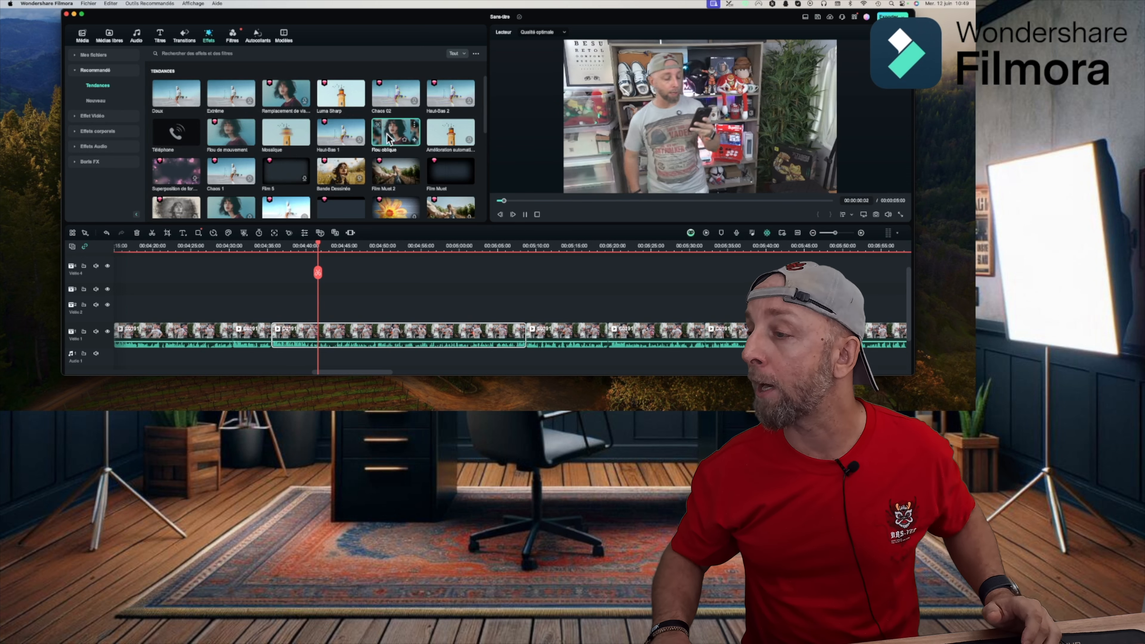
click(354, 165)
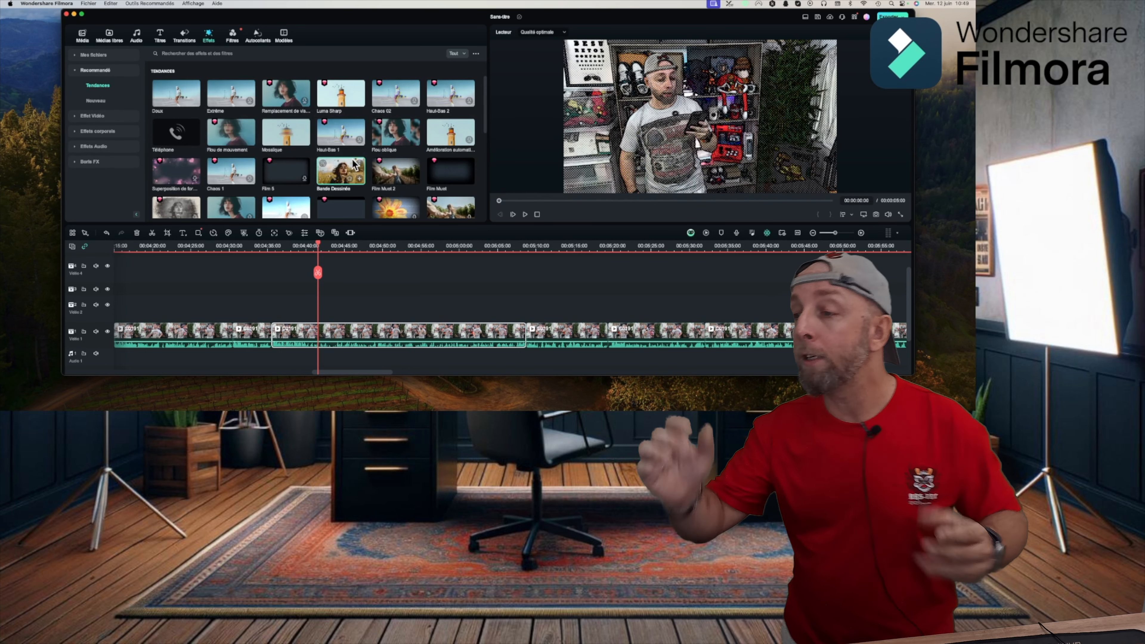
Try the Bande Dessinée effect on a track above the clip around 00:04:40, playing the passage and removing the effect
drag(350, 173, 306, 291)
click(305, 246)
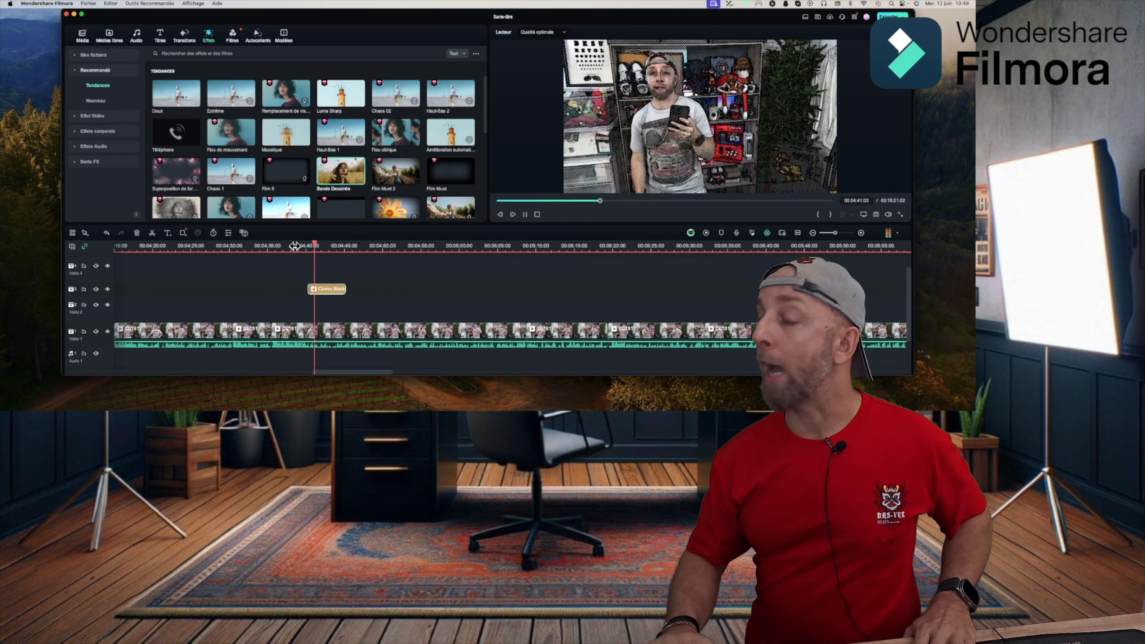
key(space)
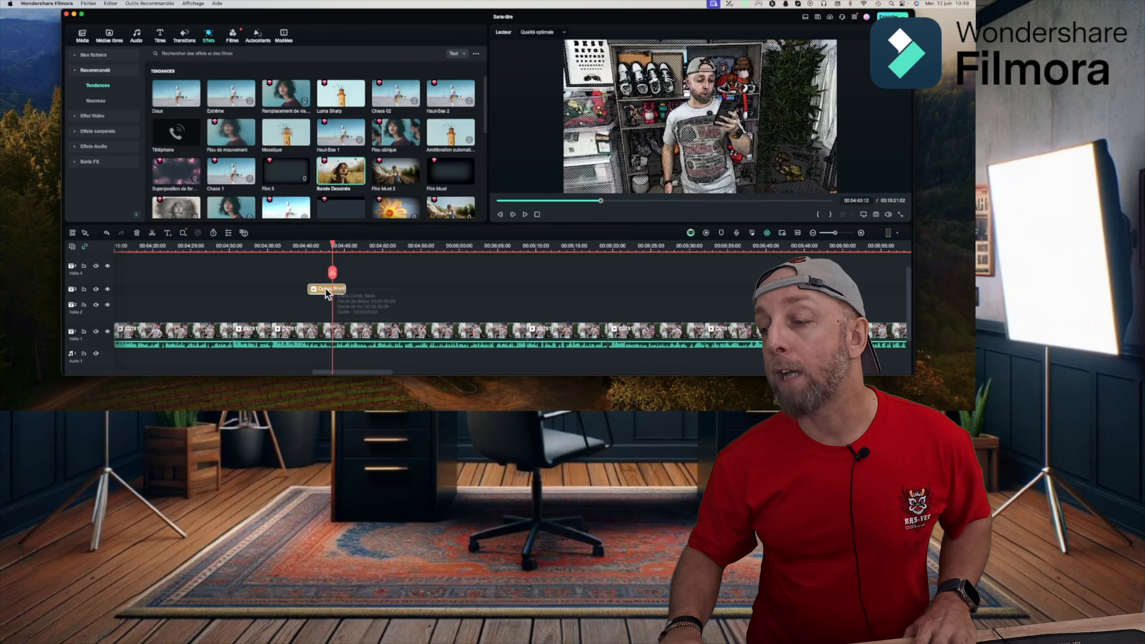
key(Delete)
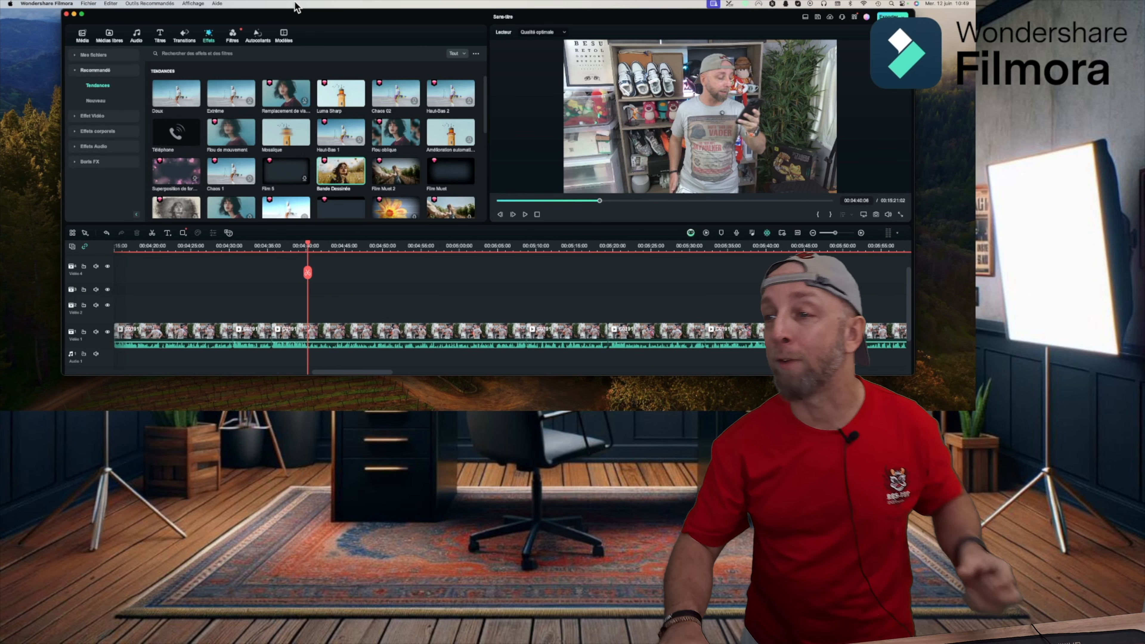
Search the effects for "cinema" and preview results such as Cinéma 21:9 and Film Muet on the selected clip
click(188, 53)
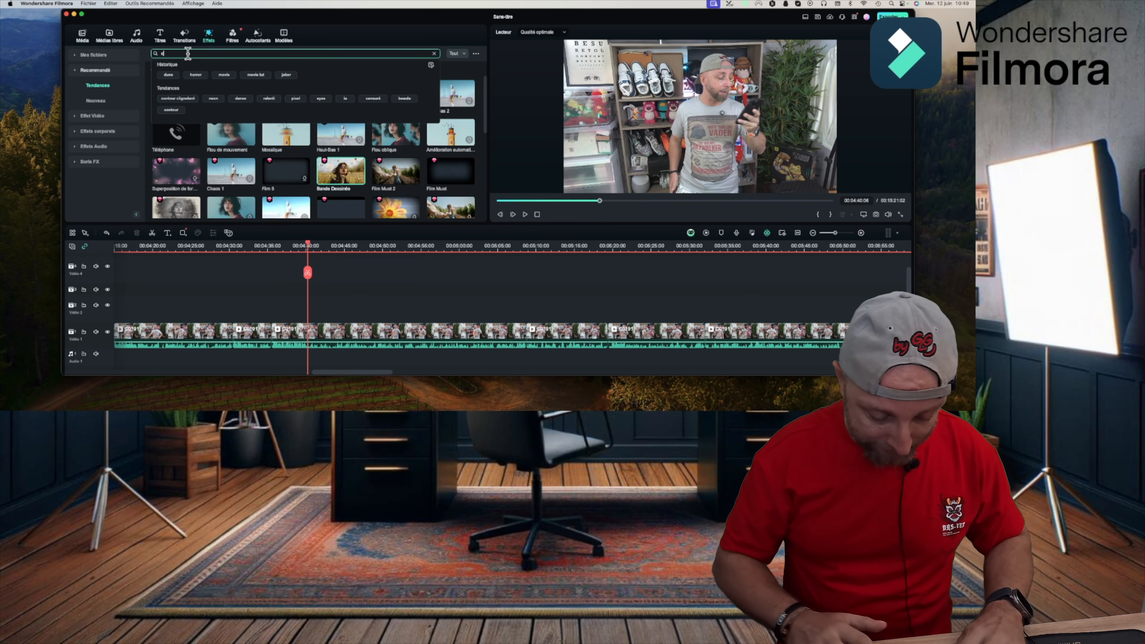
key(Return)
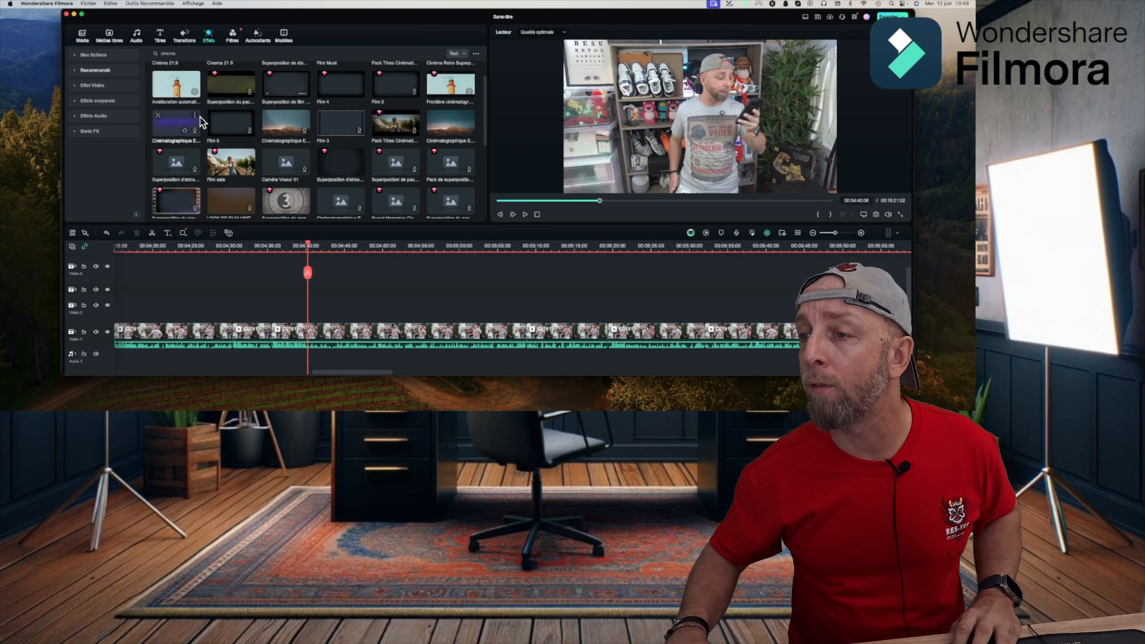
click(323, 325)
mouse_move(189, 154)
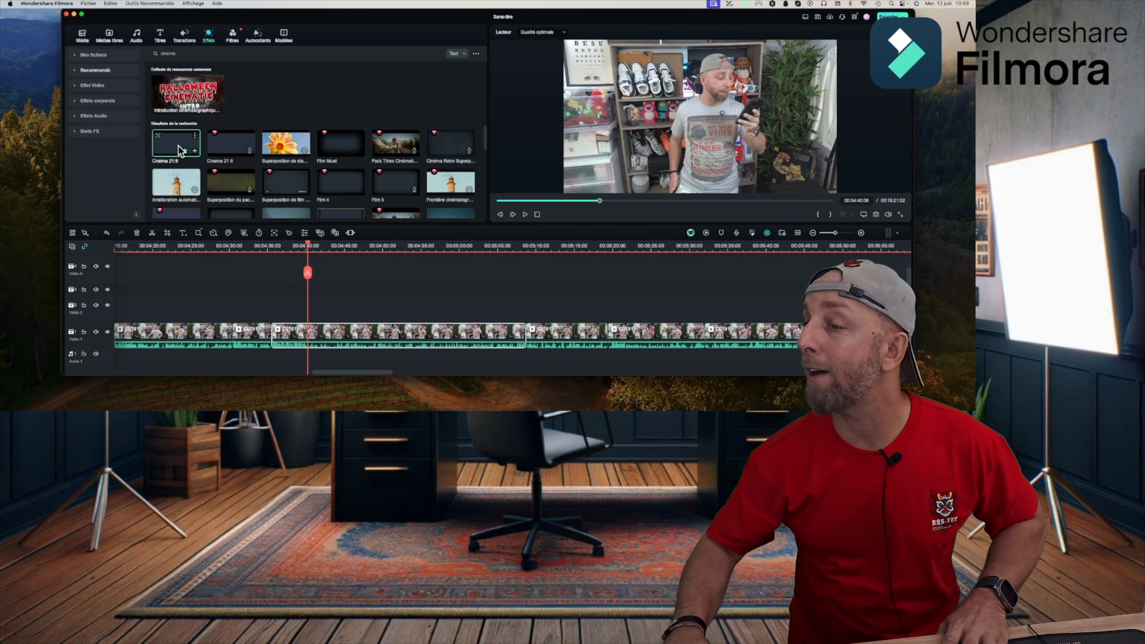
click(176, 144)
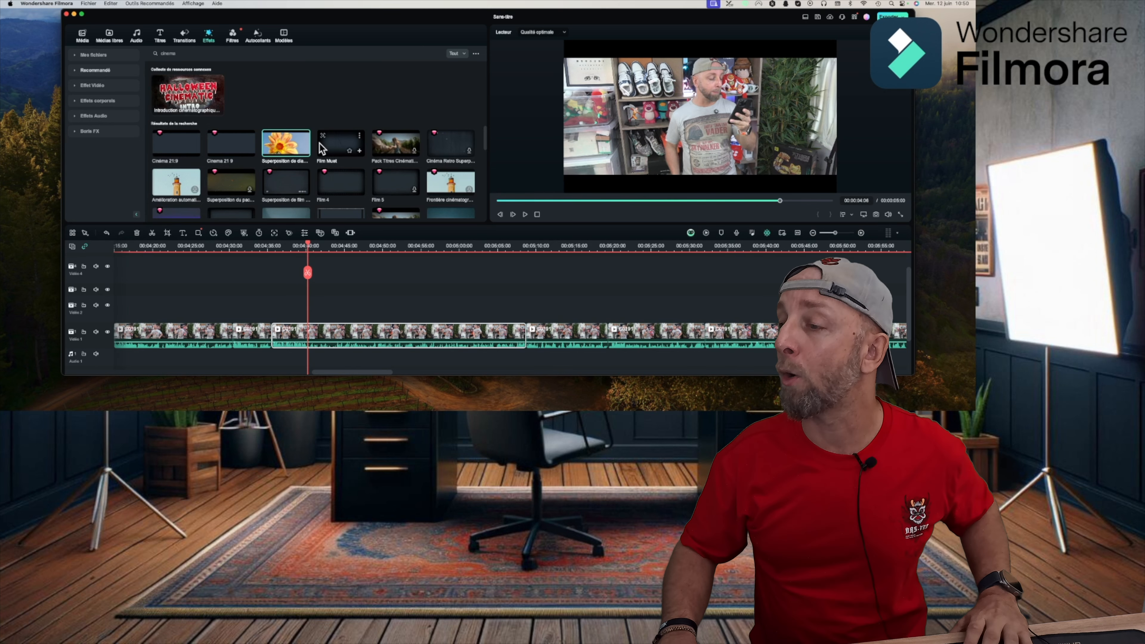
click(334, 144)
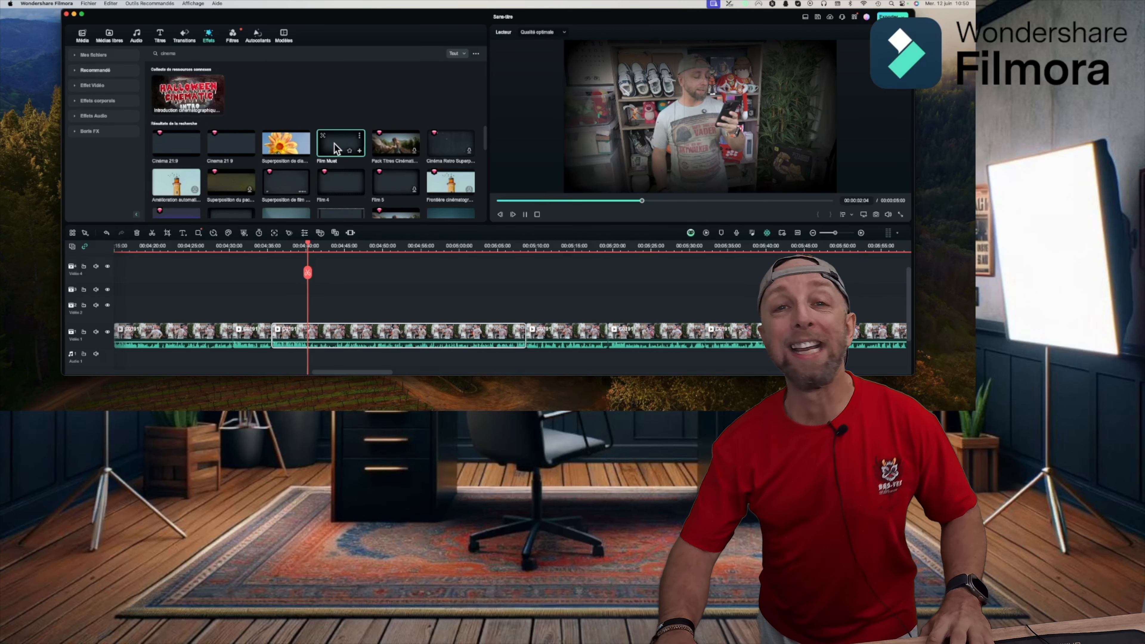
List the effects similar to the cinema title pack and preview the black-bar, white-bar, red-carpet and film-strip ones
click(378, 137)
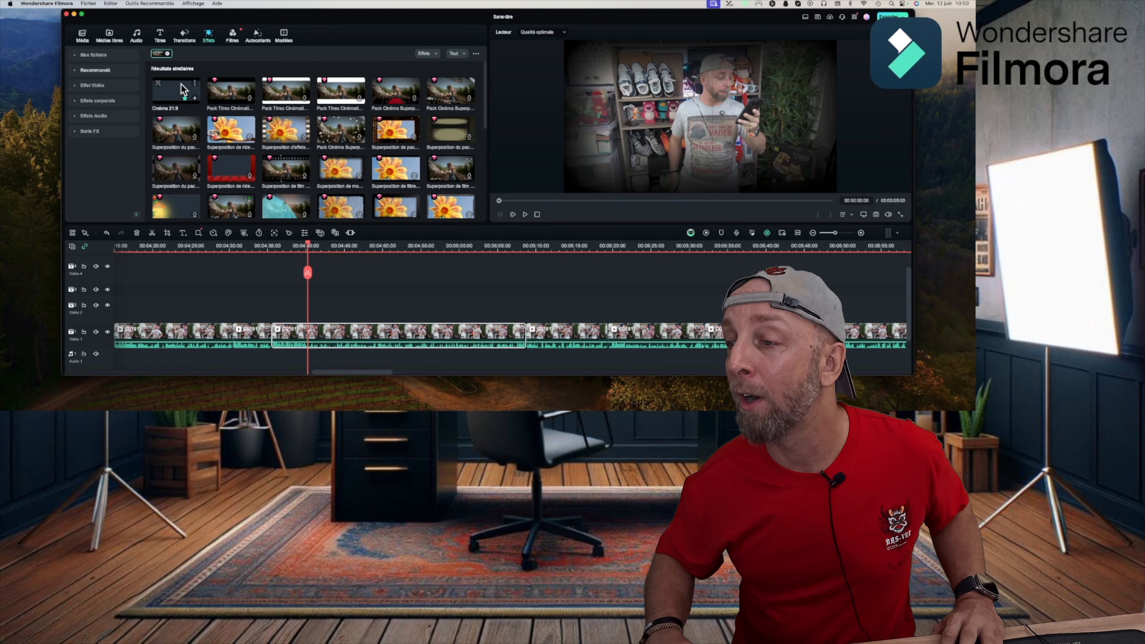
click(222, 95)
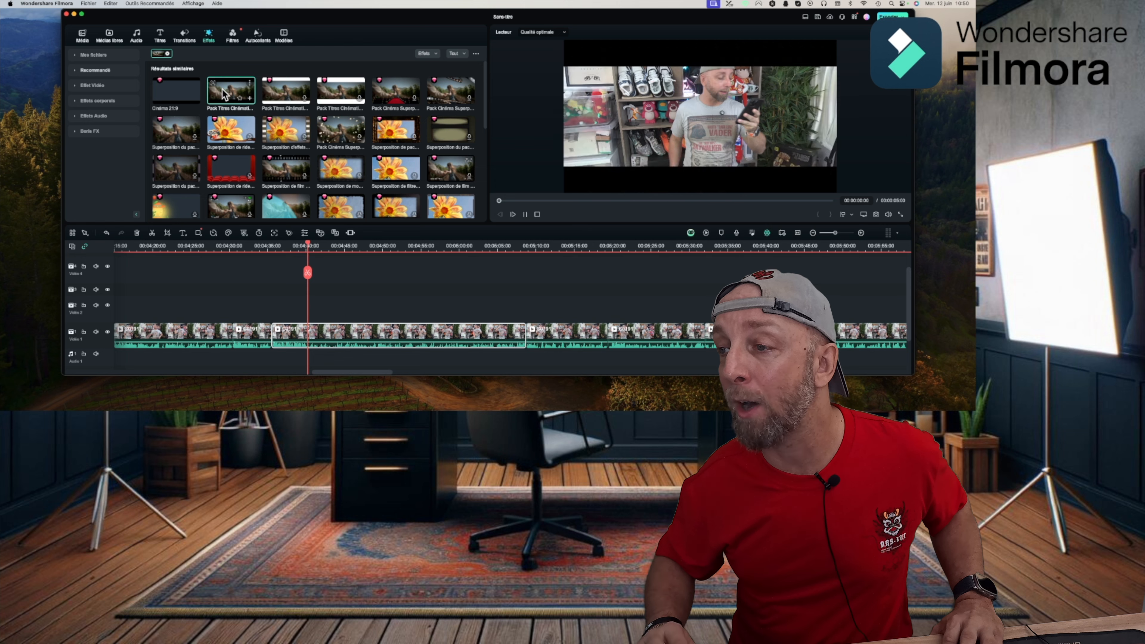
click(282, 92)
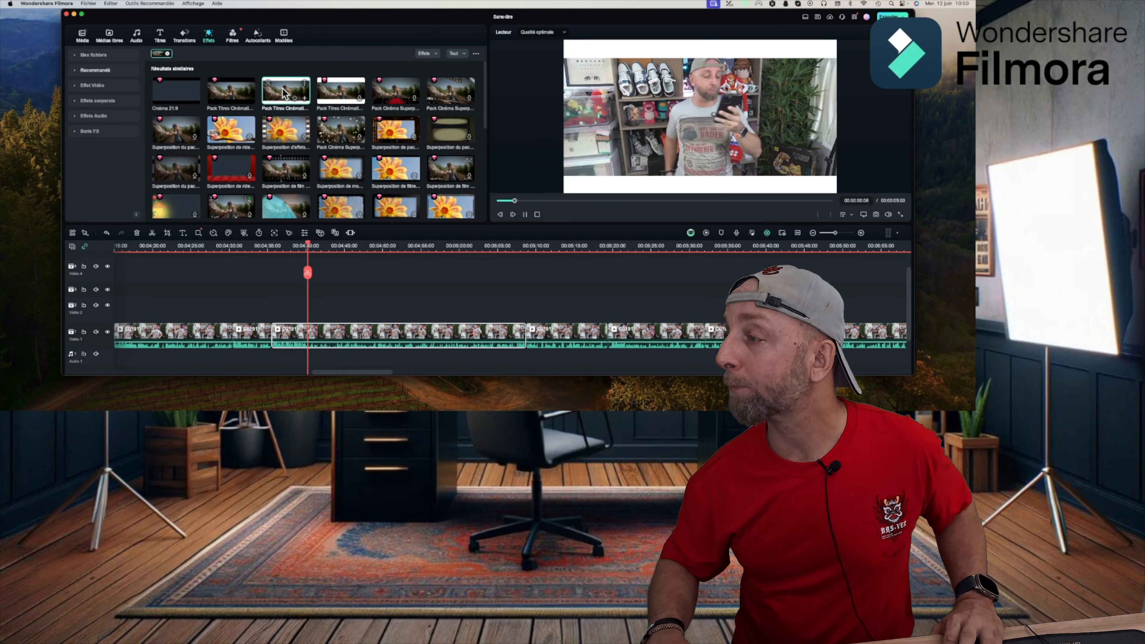
click(389, 95)
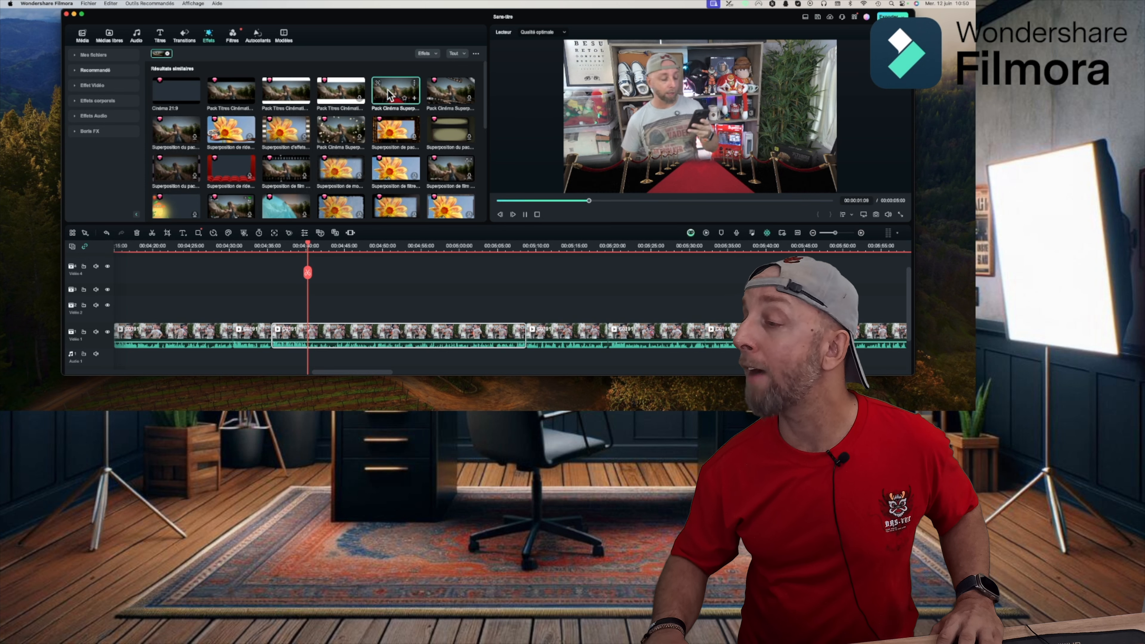
click(281, 177)
Browse further through the similar effects, previewing the concert-stage overlay, another film-strip overlay and a film-grain effect
scroll(270, 171, down, 3)
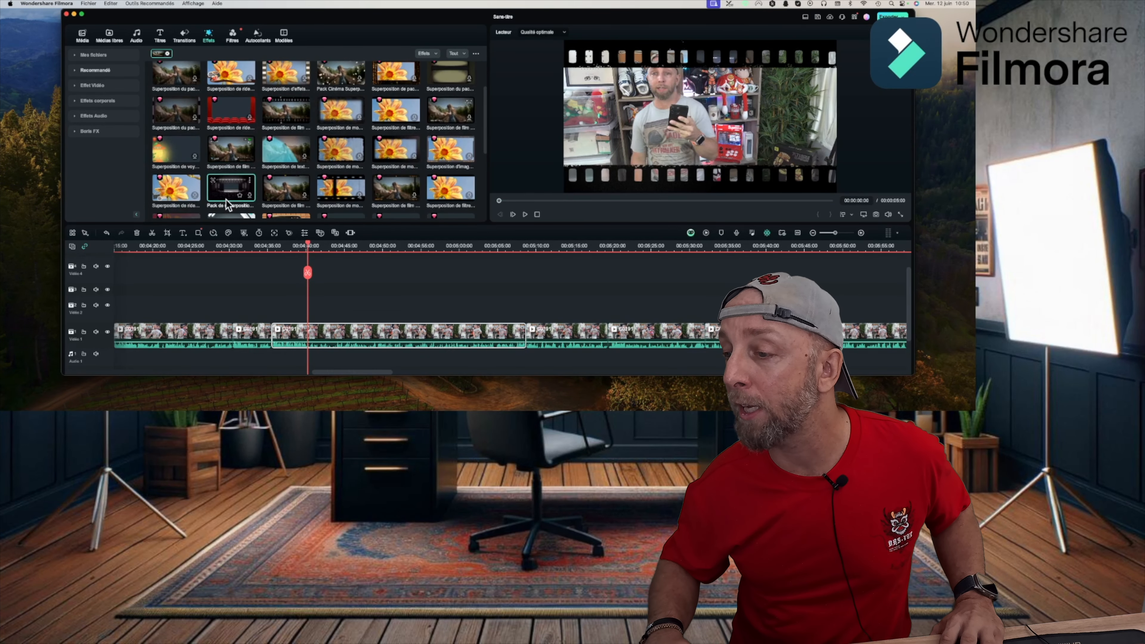
click(227, 199)
scroll(227, 200, down, 3)
scroll(226, 200, down, 2)
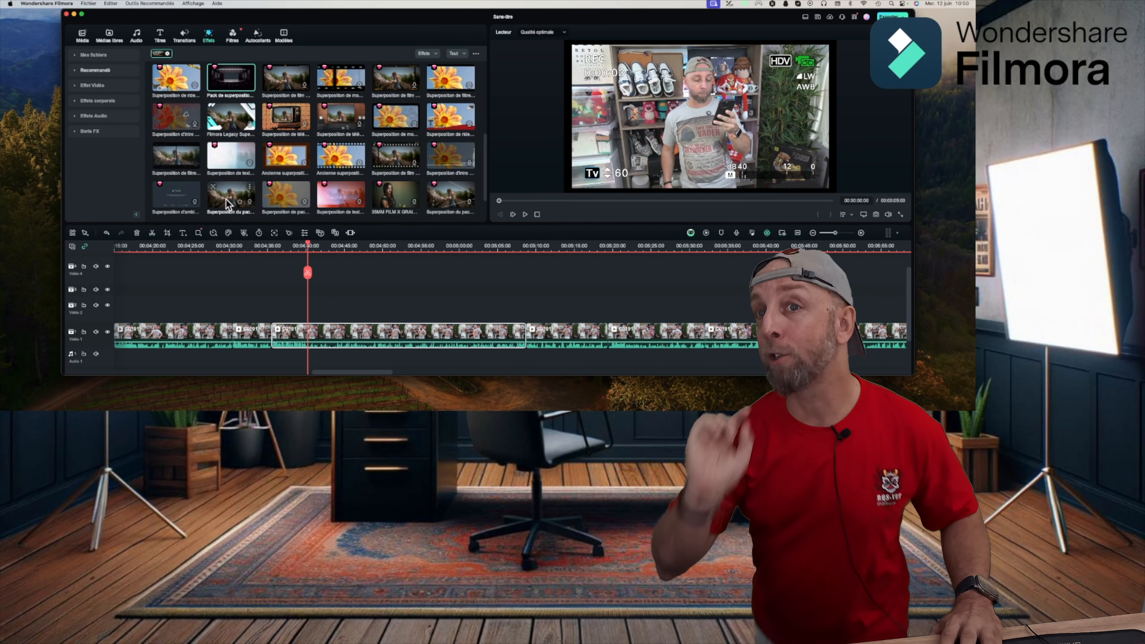
click(395, 165)
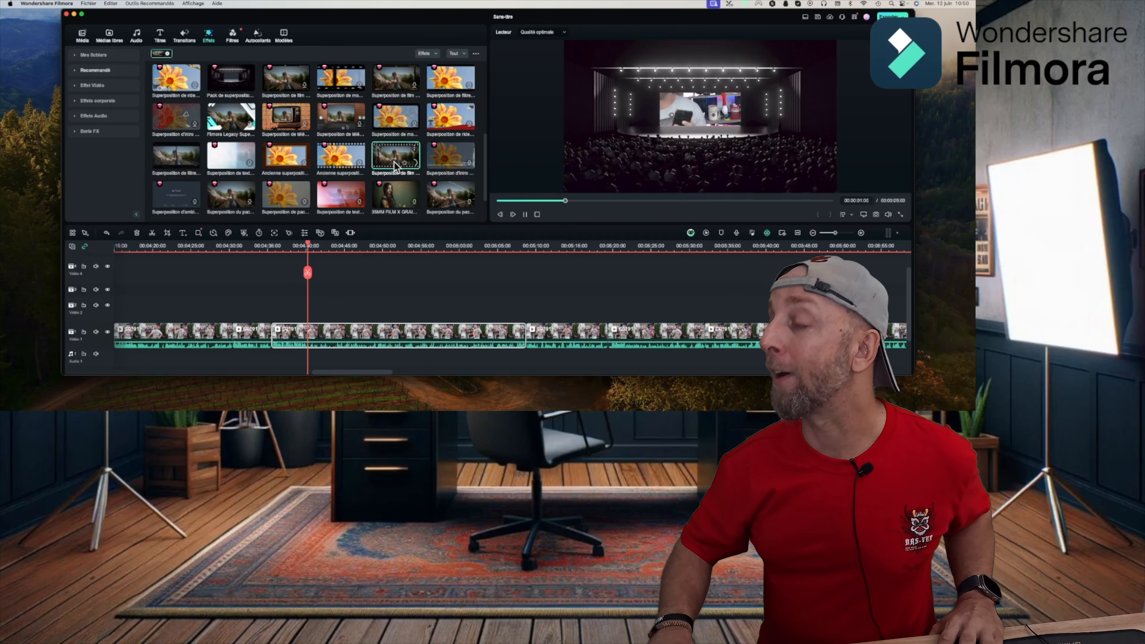
scroll(393, 162, down, 2)
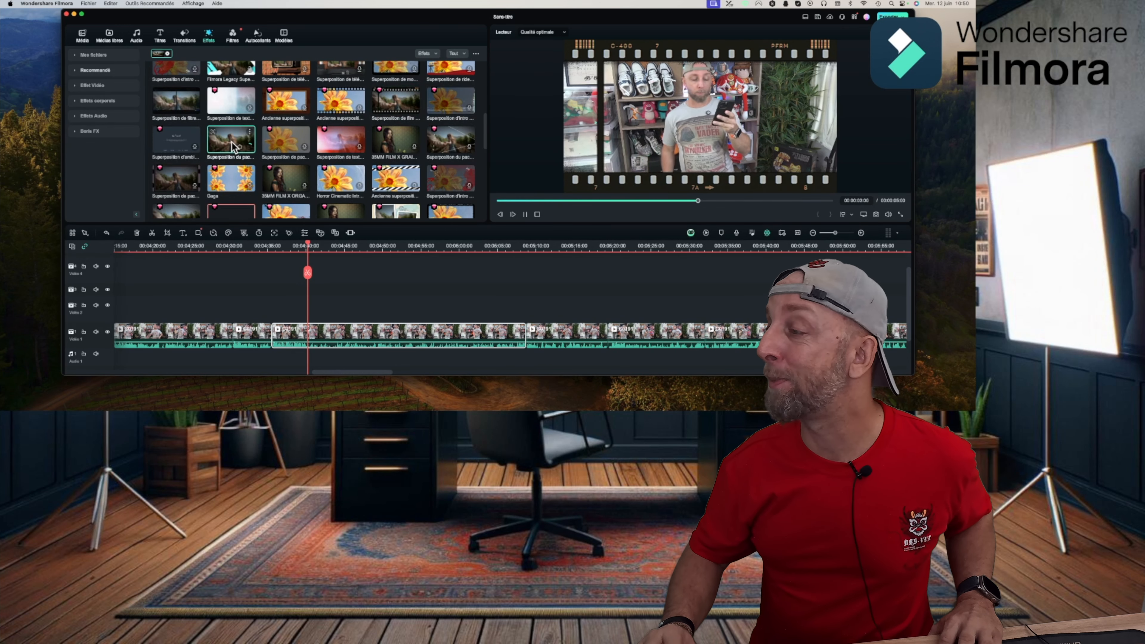
click(293, 174)
scroll(243, 135, down, 2)
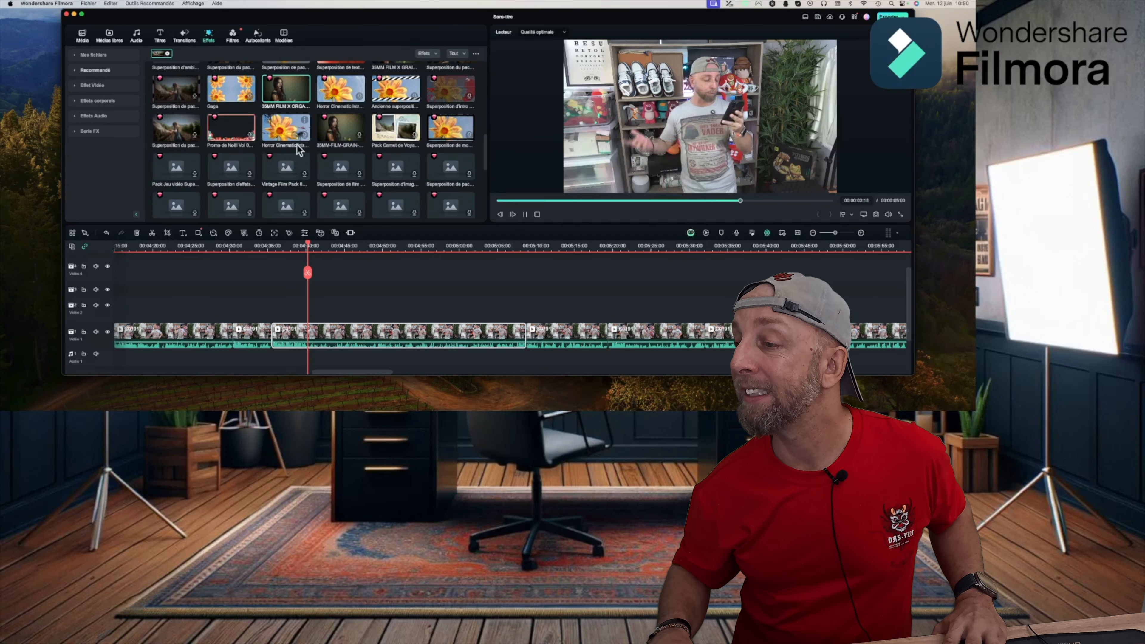
scroll(239, 130, down, 5)
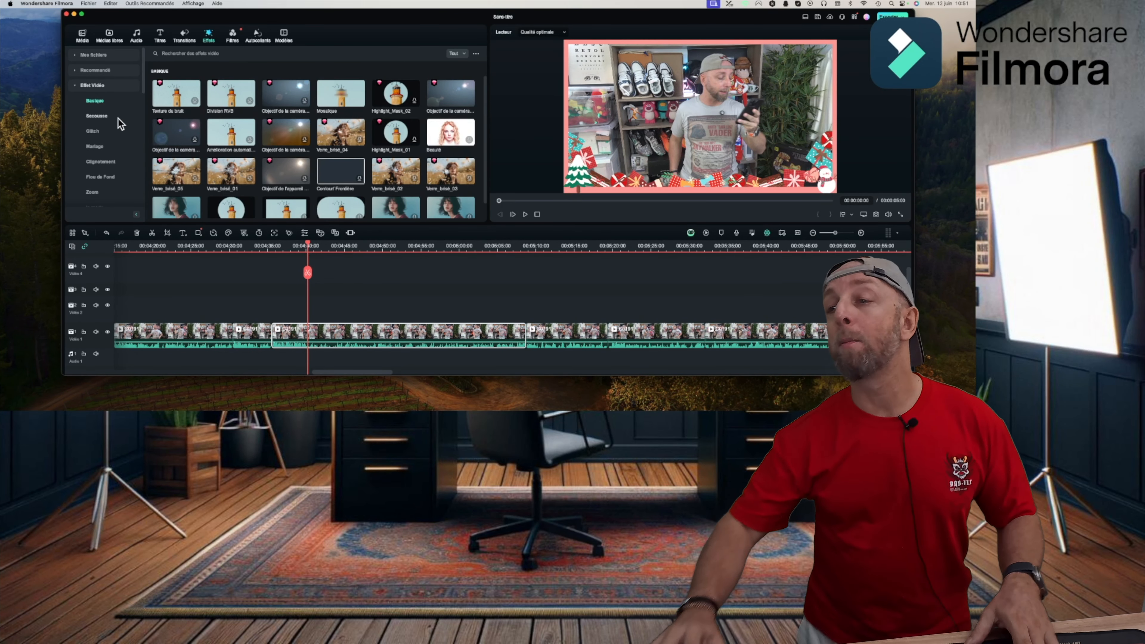
Search the video effects for "dune" and look through the whole list of results
click(197, 53)
text(dune)
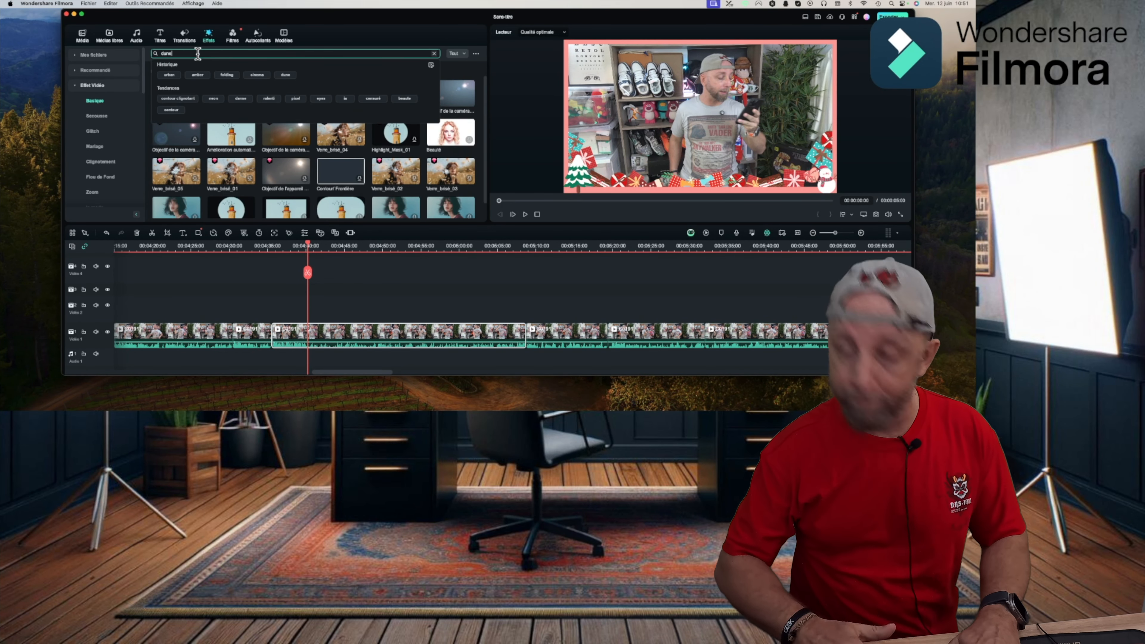
key(Return)
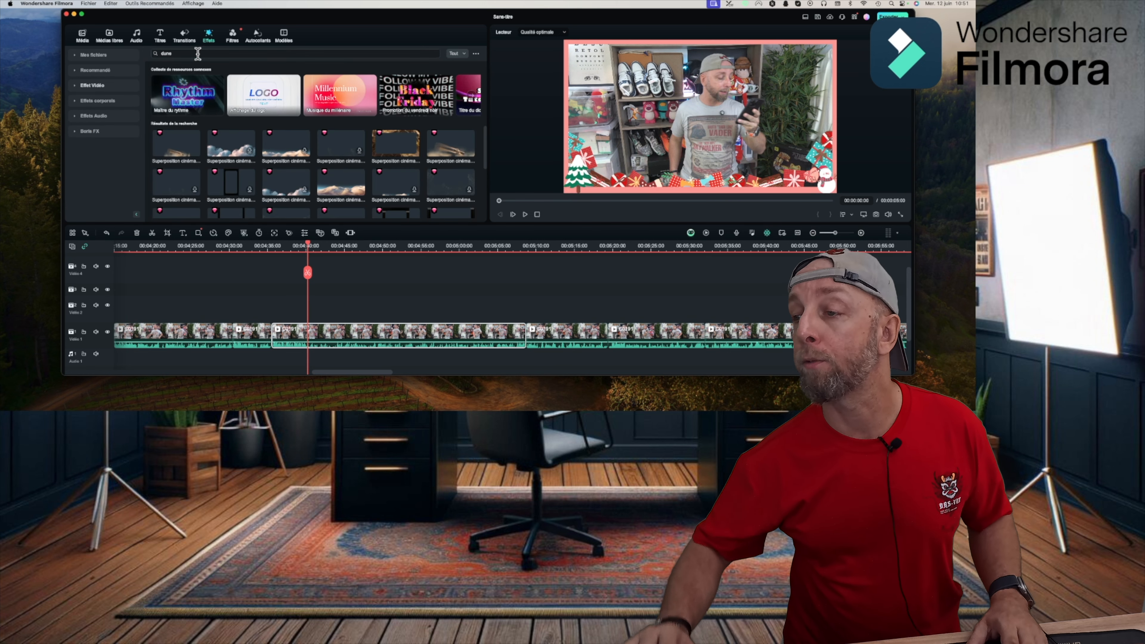
scroll(268, 185, down, 5)
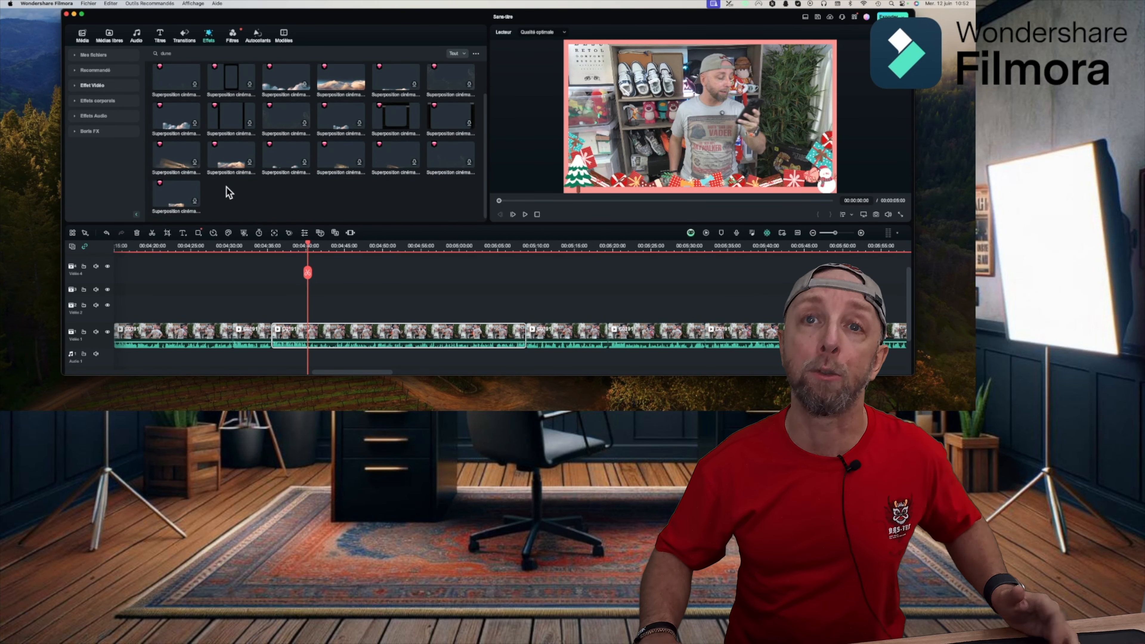
scroll(262, 180, up, 5)
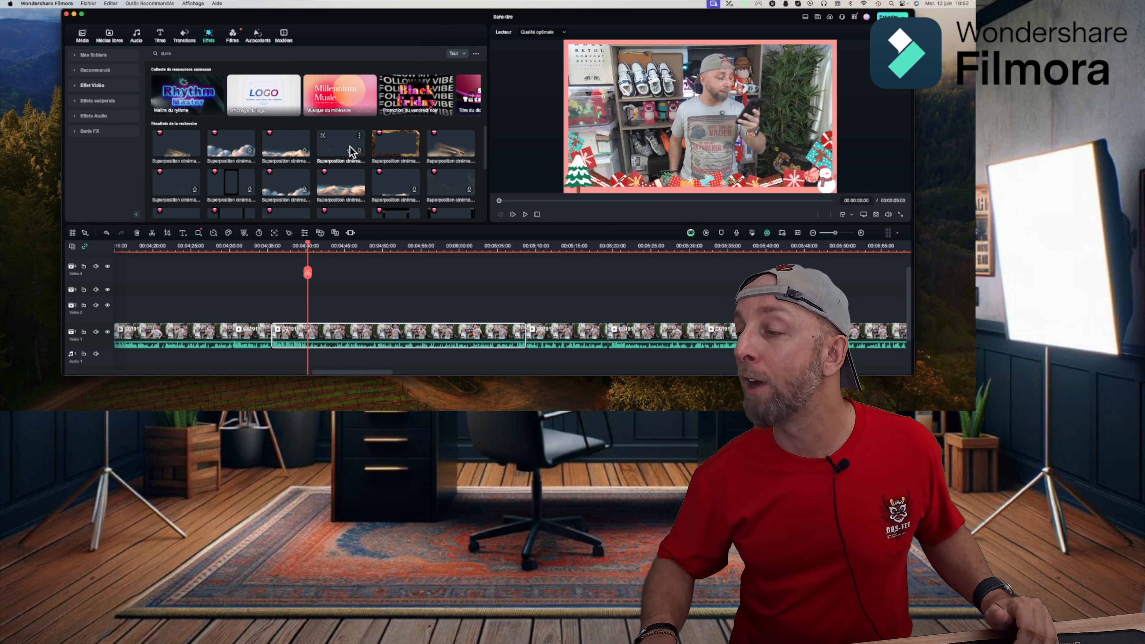
Preview several cinematic overlays from the "dune" results on the main clip, including the cloud ones
click(320, 339)
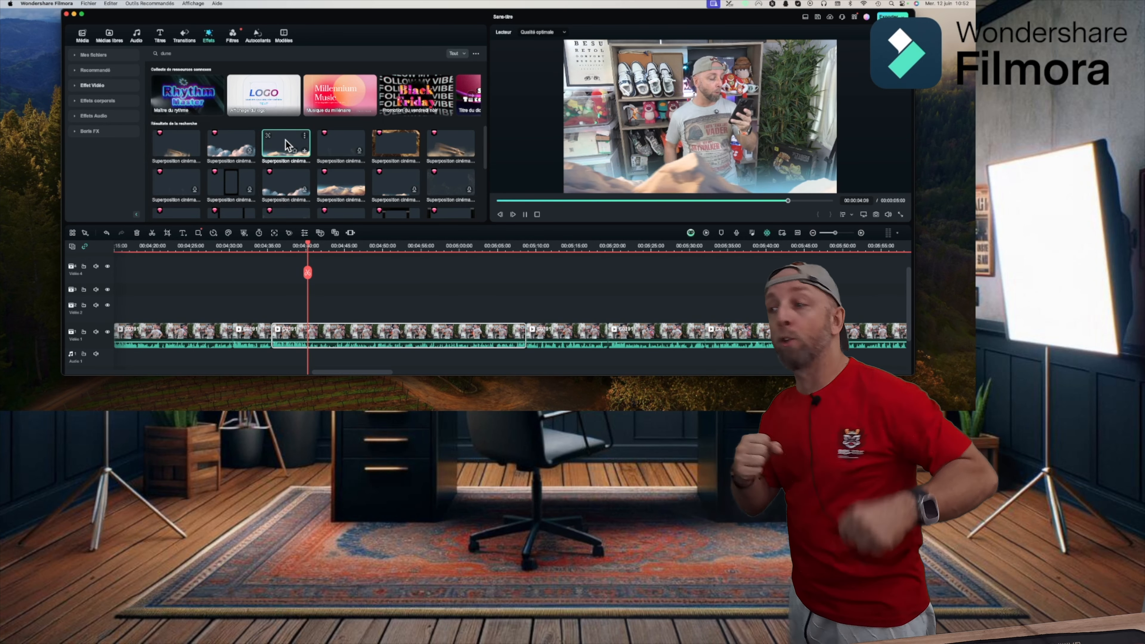
click(250, 150)
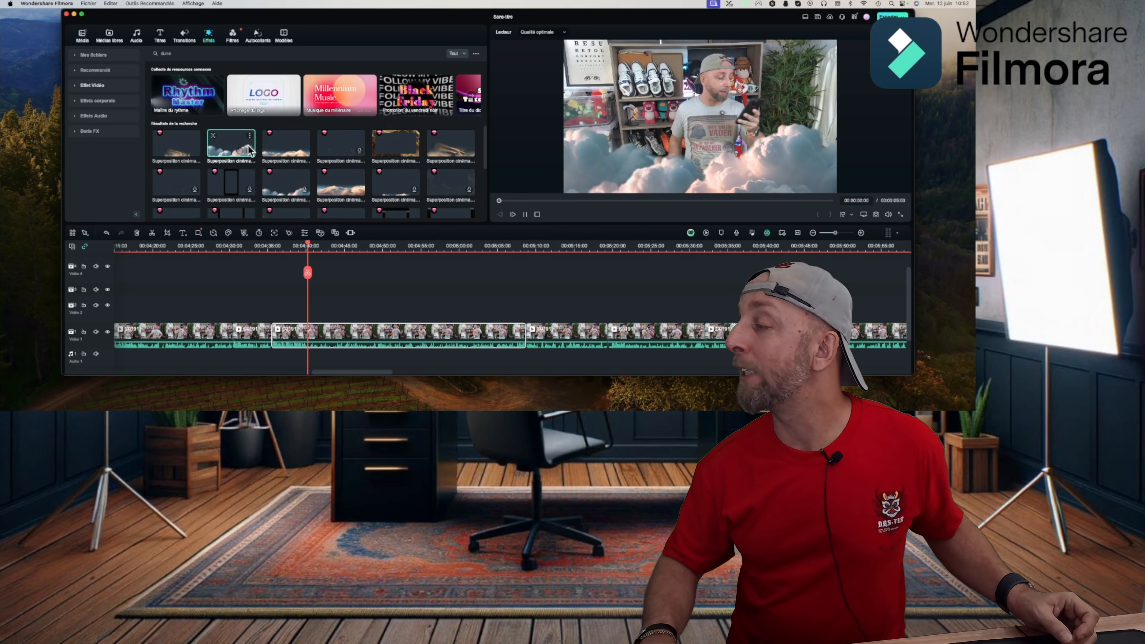
click(445, 143)
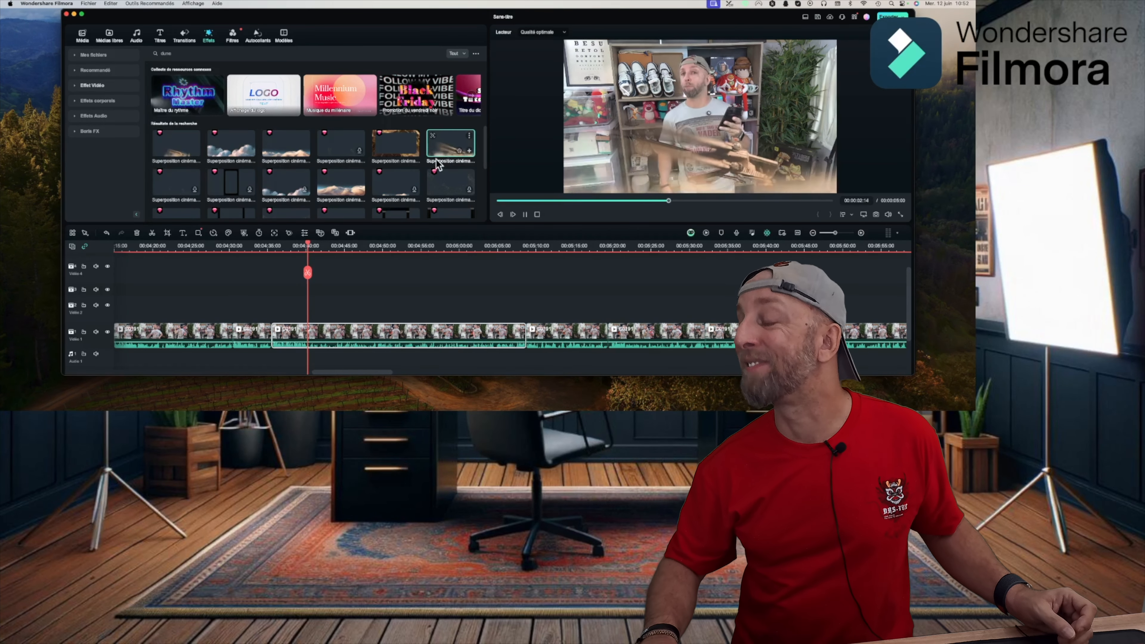
scroll(437, 155, down, 3)
scroll(415, 160, up, 3)
click(276, 181)
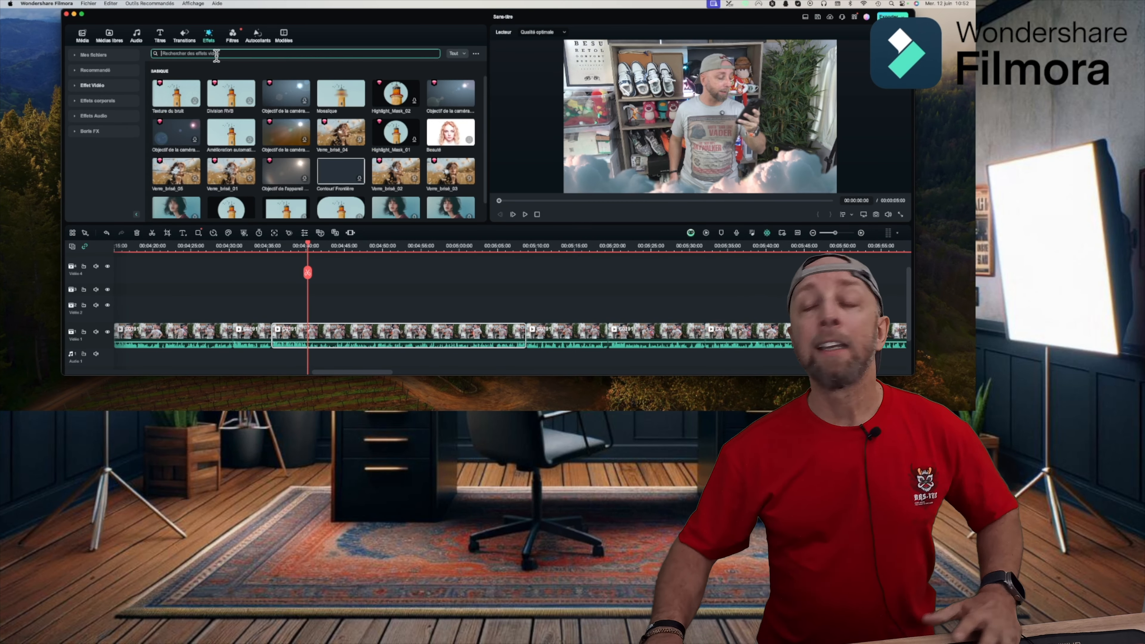
Search the video effects for "cinematic", preview the black-bar border effect, and look further down the results
click(217, 54)
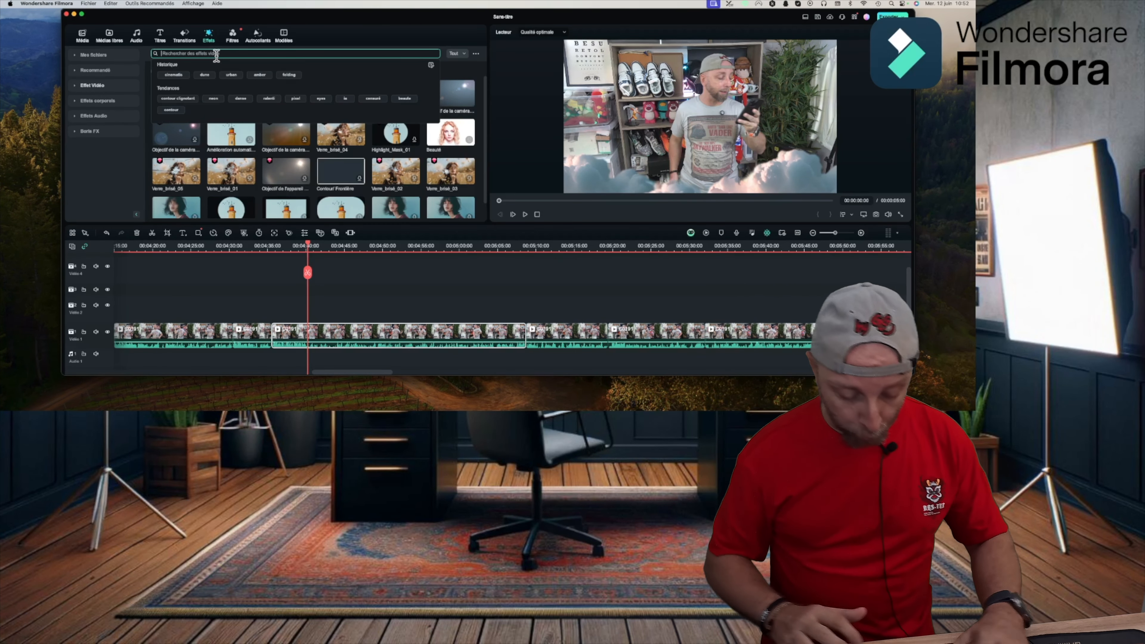
text(cinematic)
key(Return)
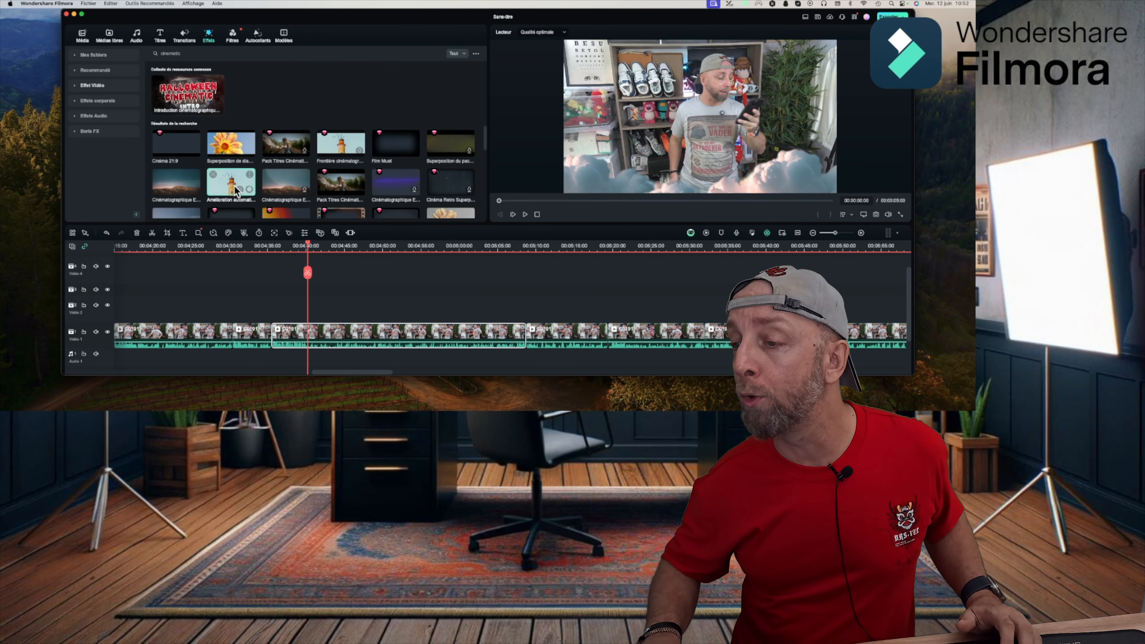
click(328, 150)
scroll(327, 149, down, 5)
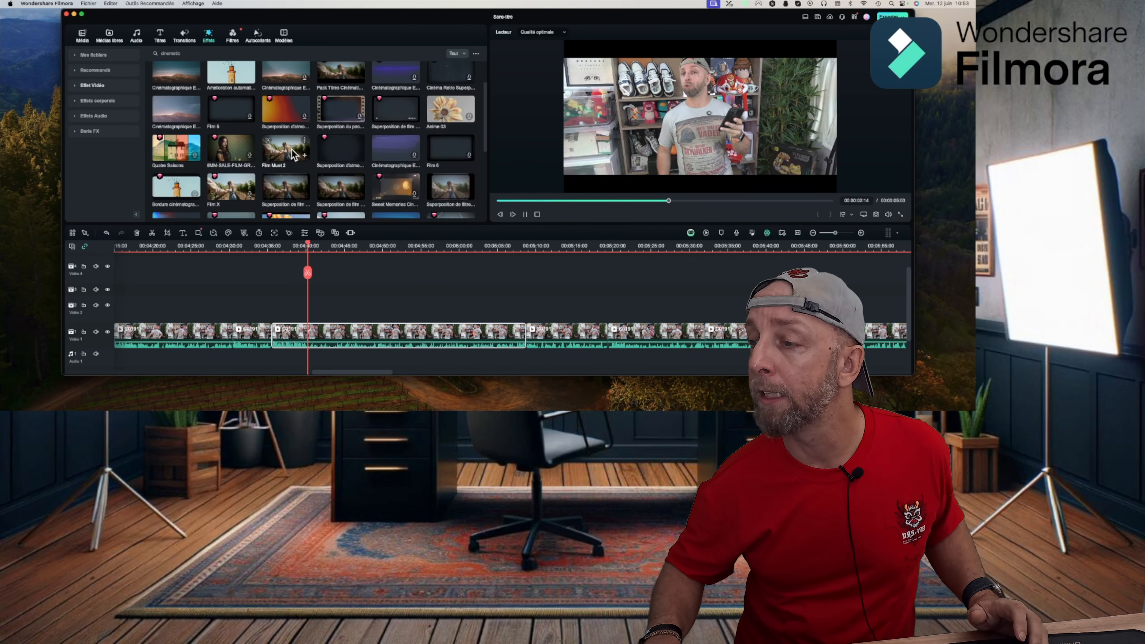
Try the Film Muet 2 effect above the main clip and move the playhead to its start
click(294, 155)
drag(292, 154, 278, 321)
click(274, 247)
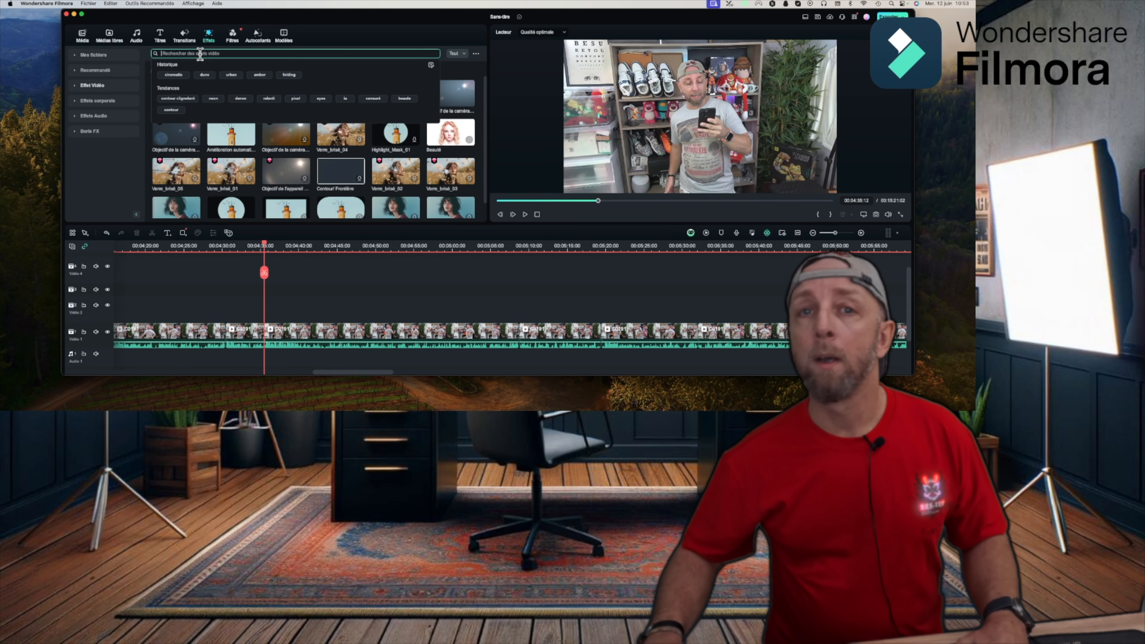
Search the video effects for "horror" and preview Film Muet and the two dark red overlays beside it on the main clip
text(horror)
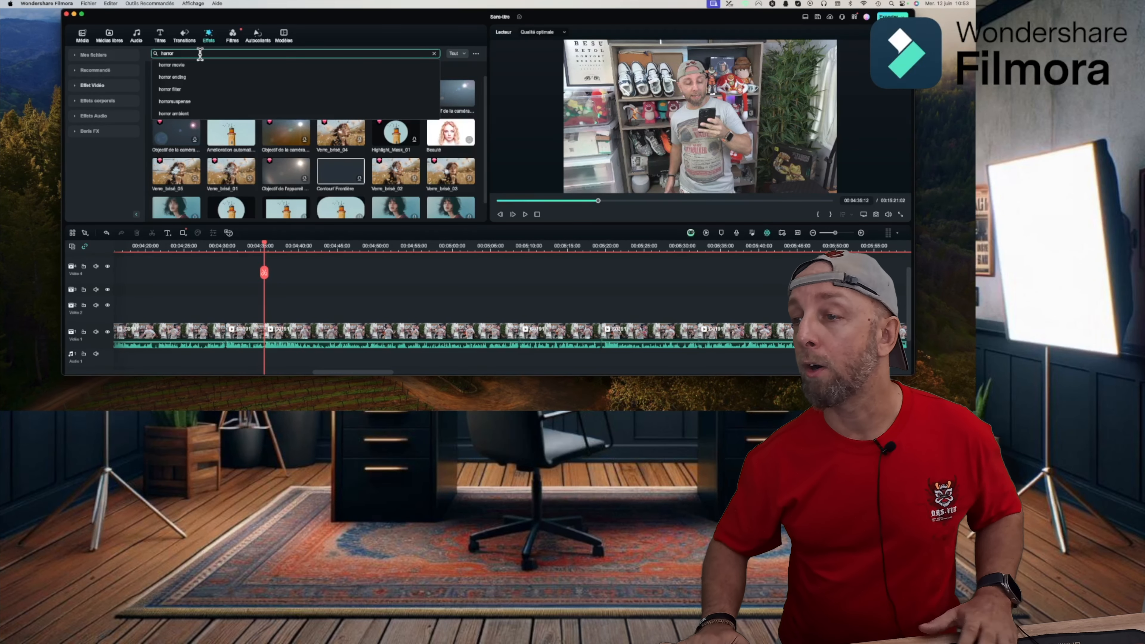
key(Return)
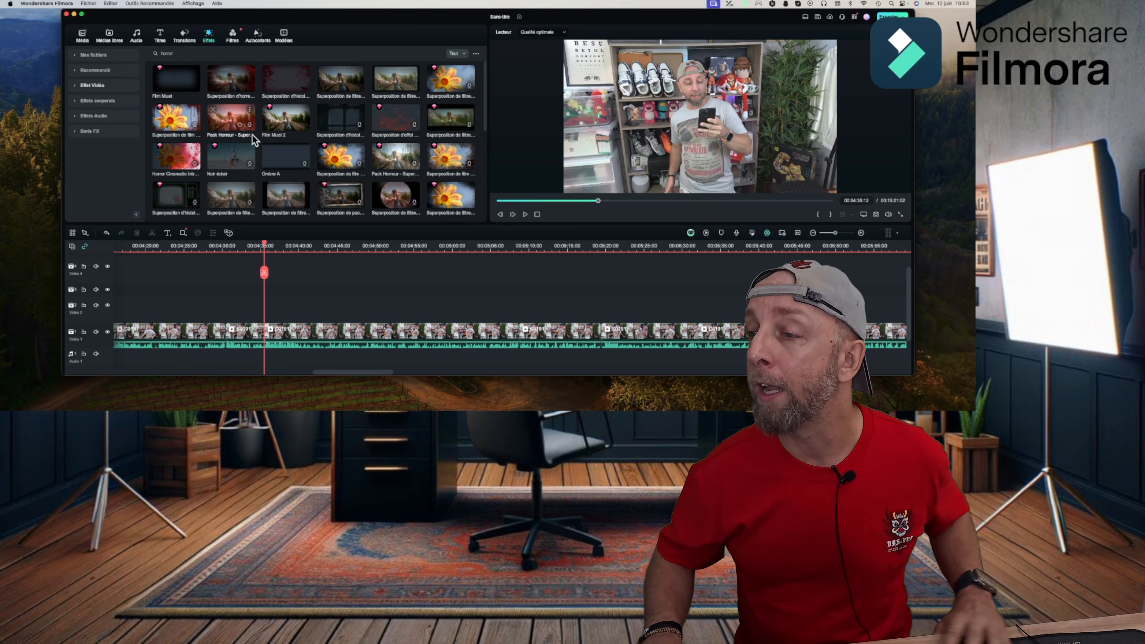
click(278, 343)
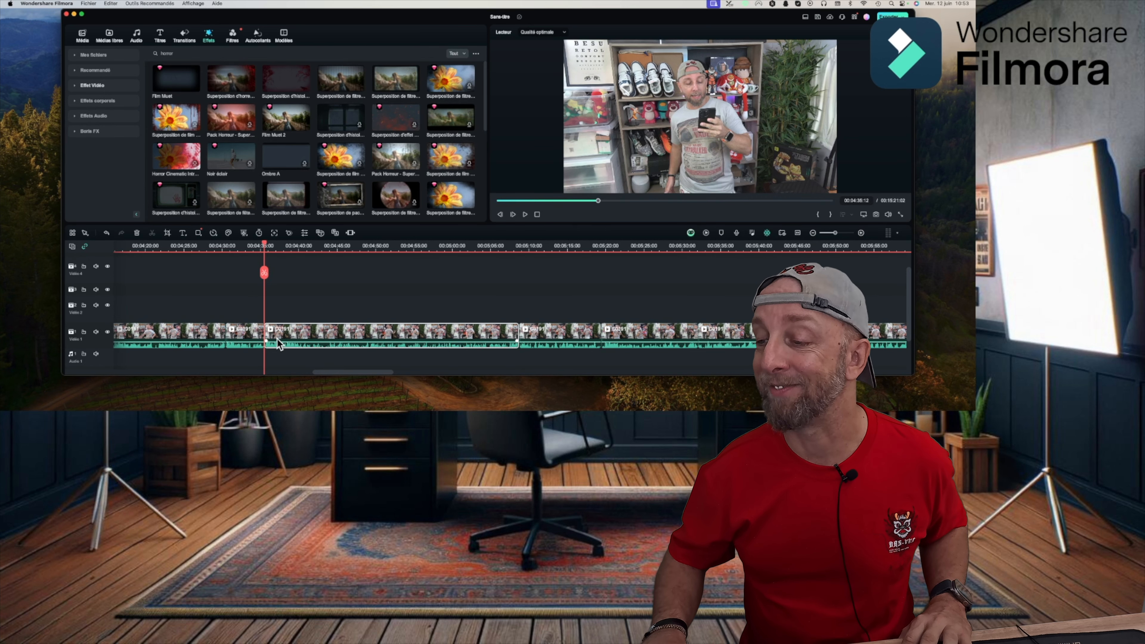
click(179, 77)
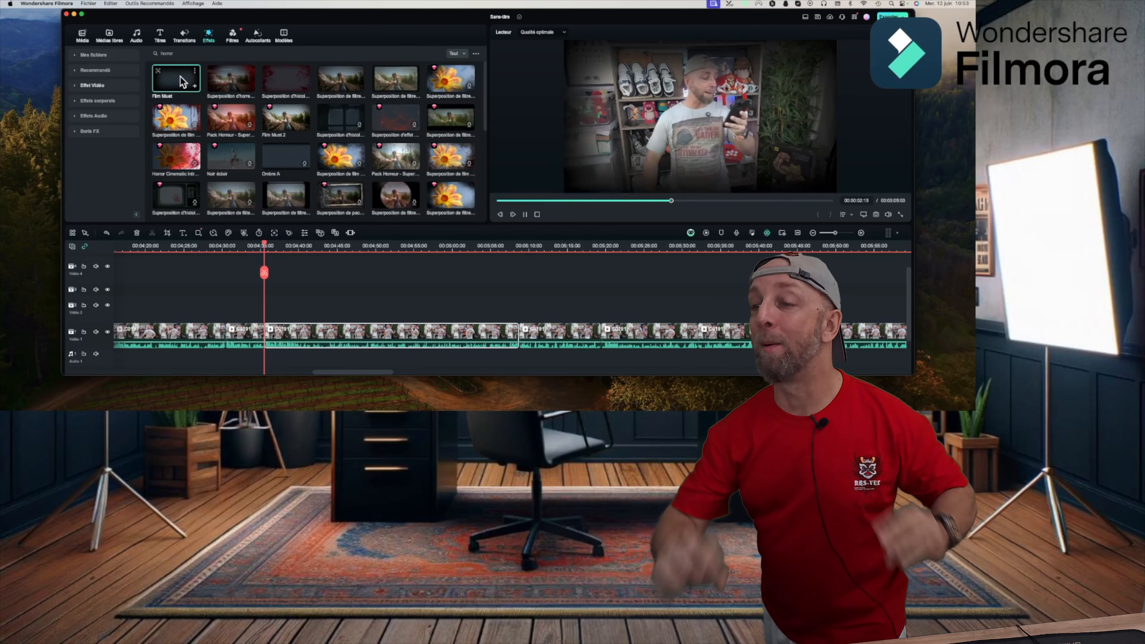
click(213, 77)
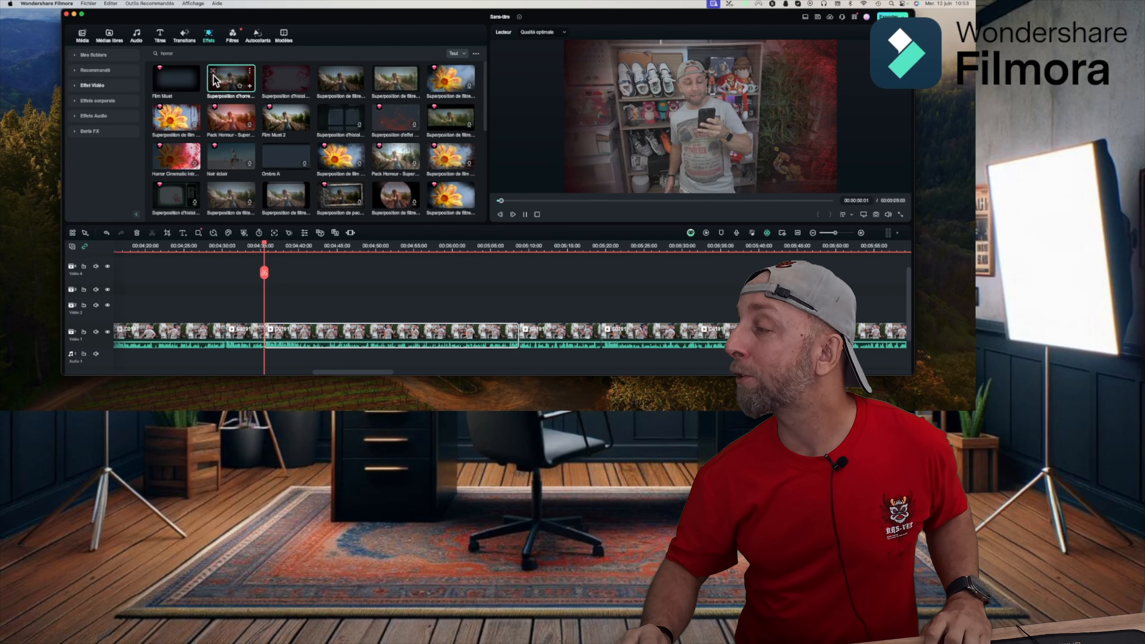
click(276, 72)
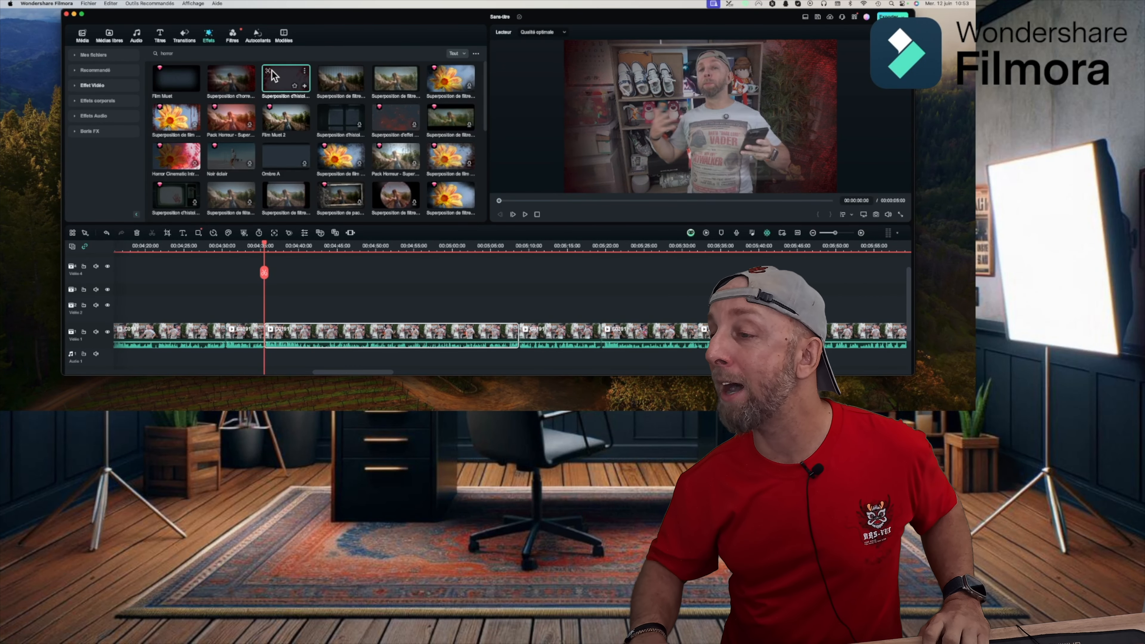
Preview the two old-film frame overlays and the red Horror Cinematic effect on the main clip
click(341, 73)
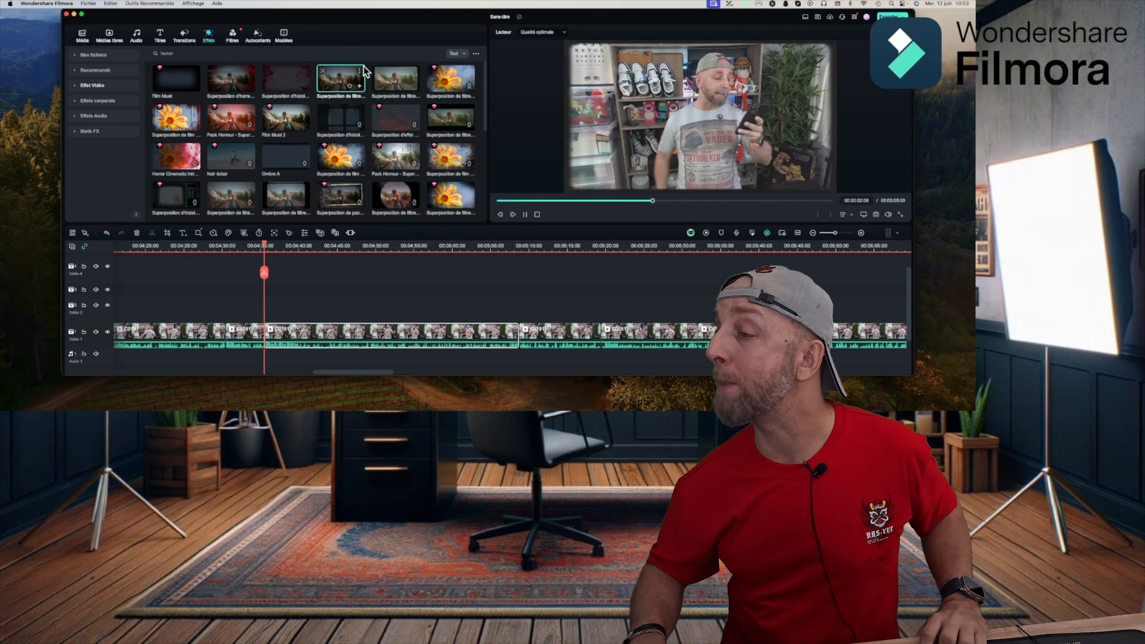
click(396, 78)
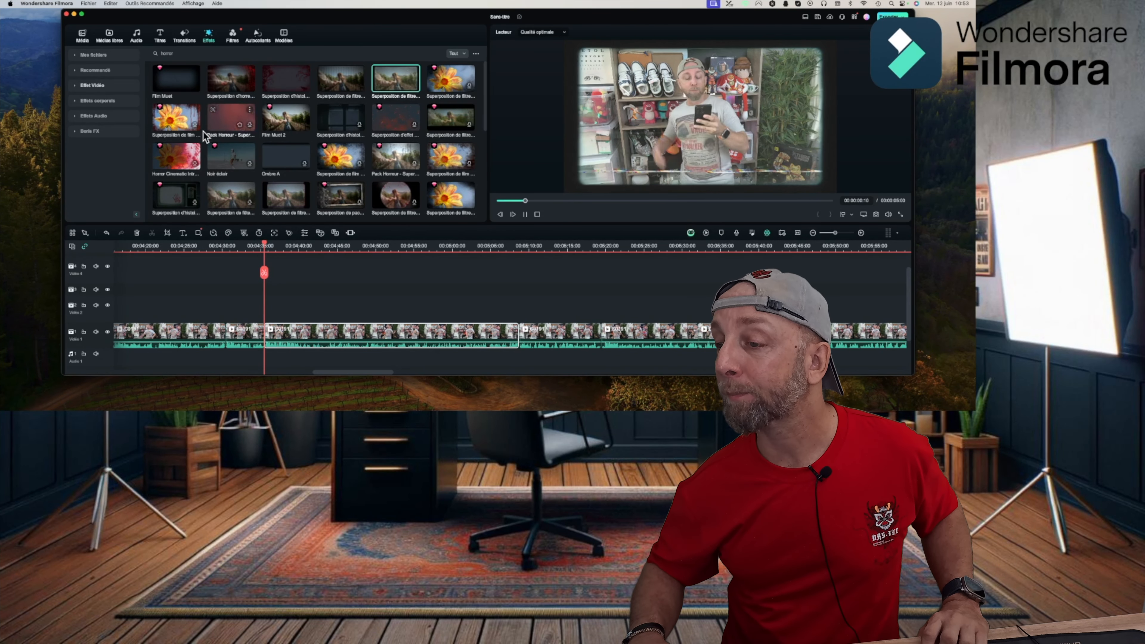
click(177, 157)
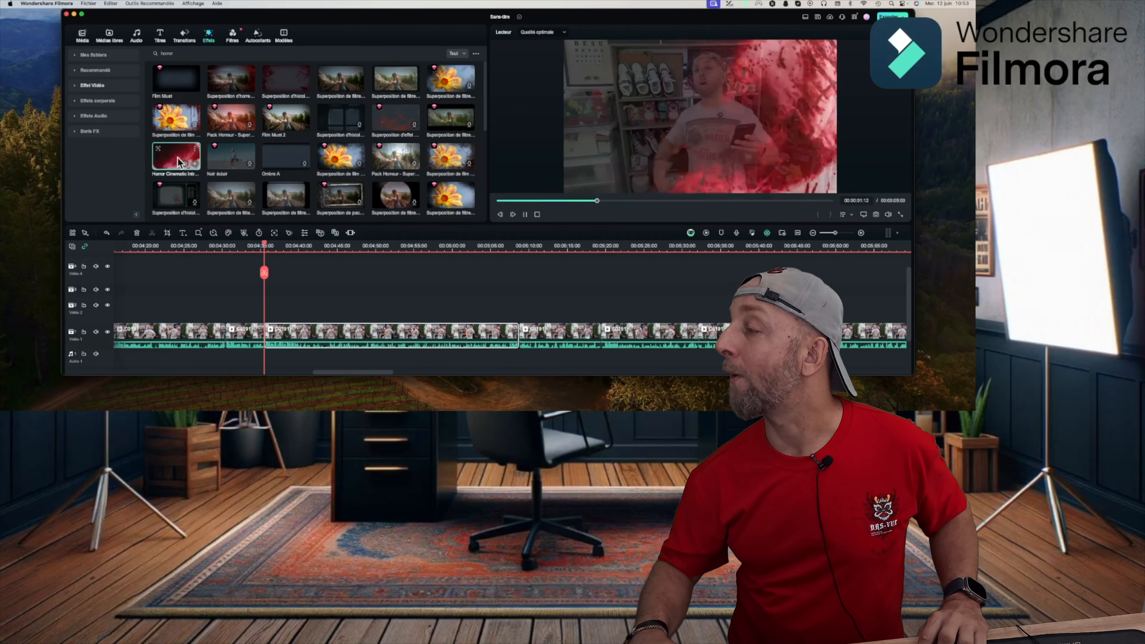
scroll(177, 157, down, 1)
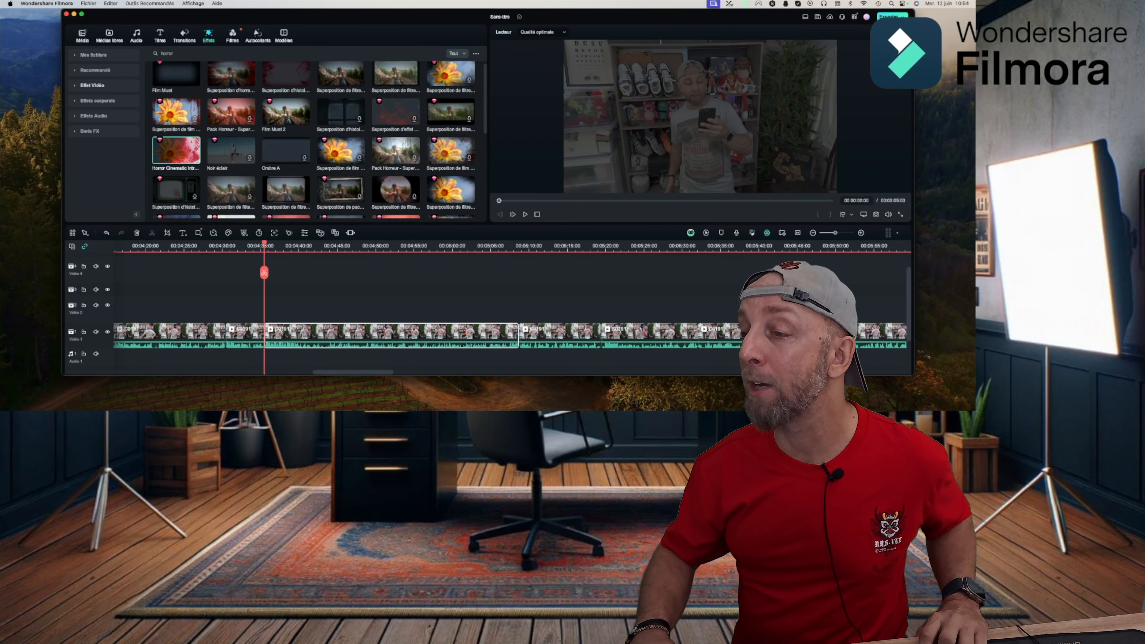
Preview the red Pack Horreur overlays and the blue Horror Cinematic effect further down the "horror" results
click(241, 121)
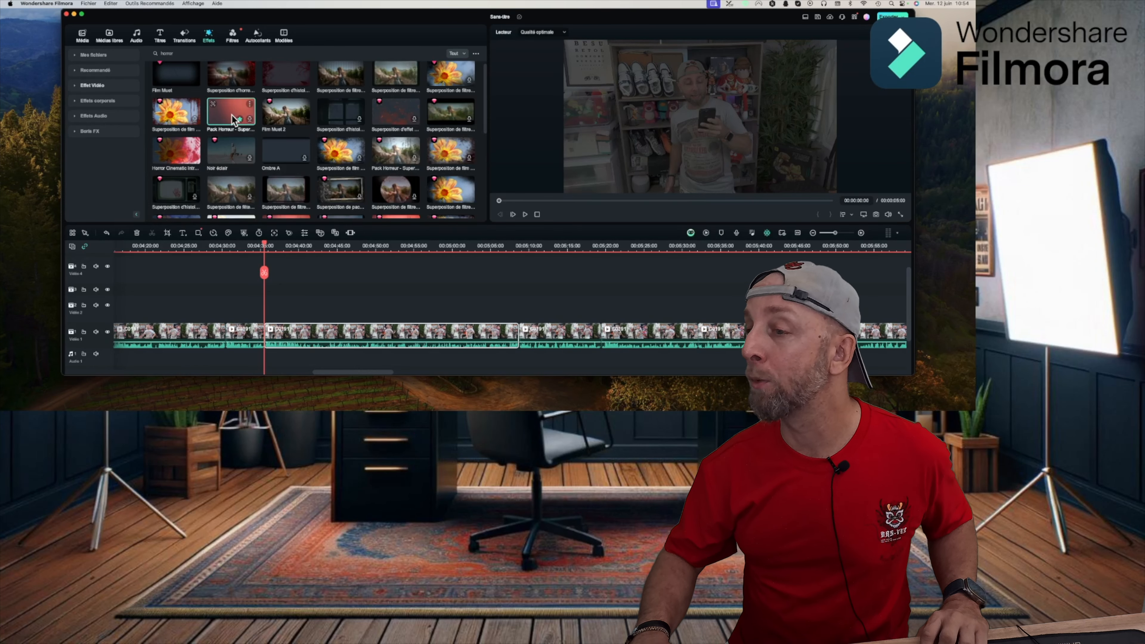
scroll(234, 112, down, 2)
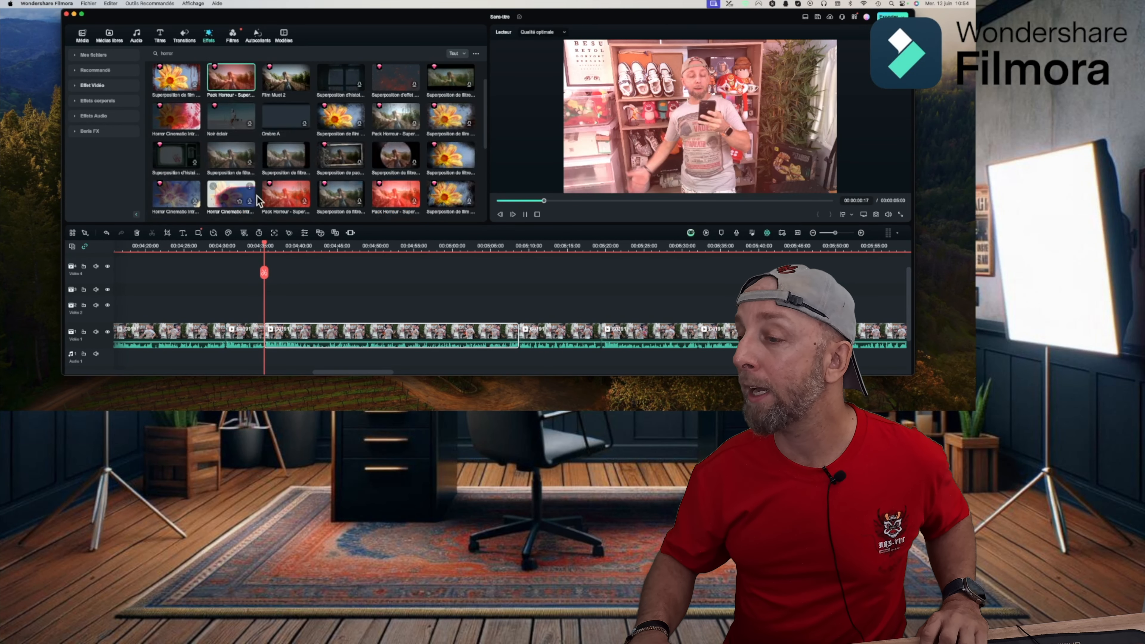
click(193, 200)
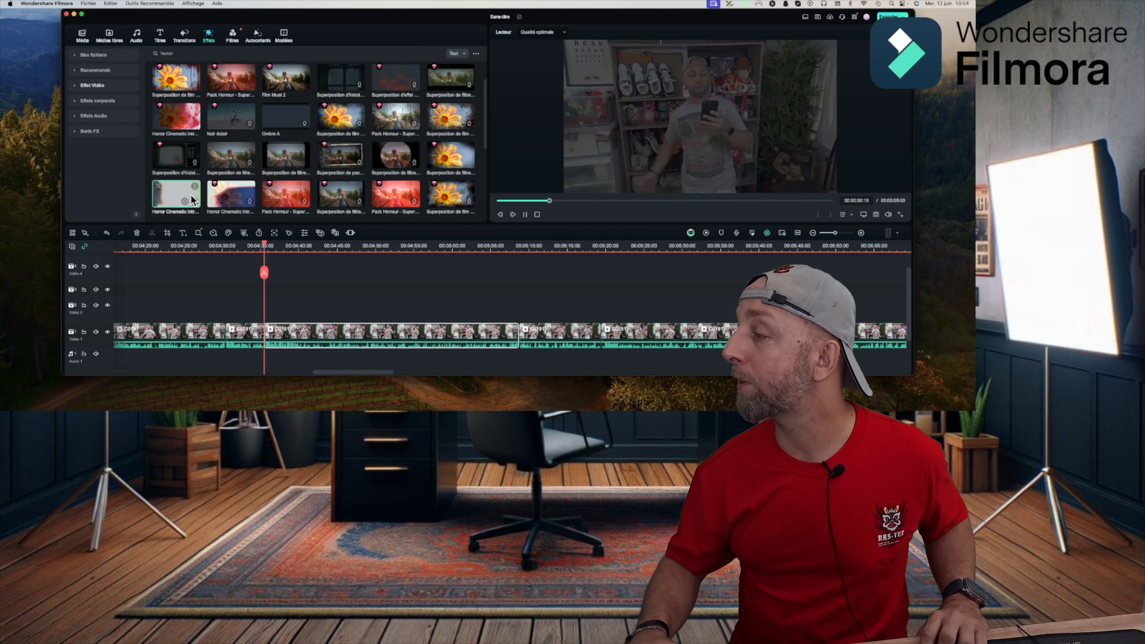
scroll(194, 189, down, 2)
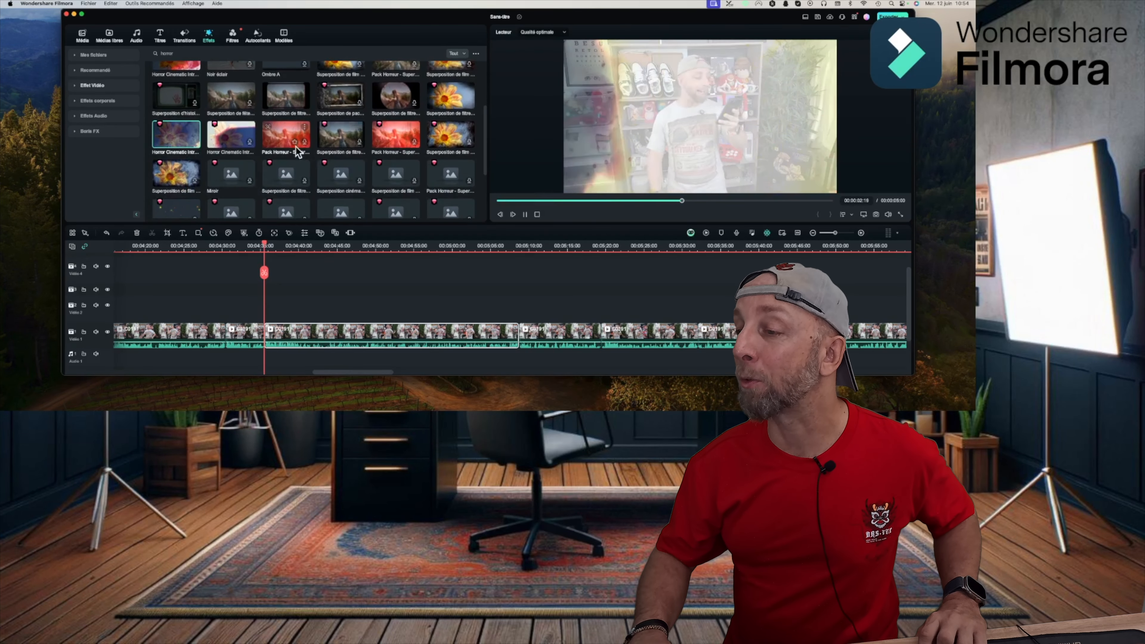
click(280, 136)
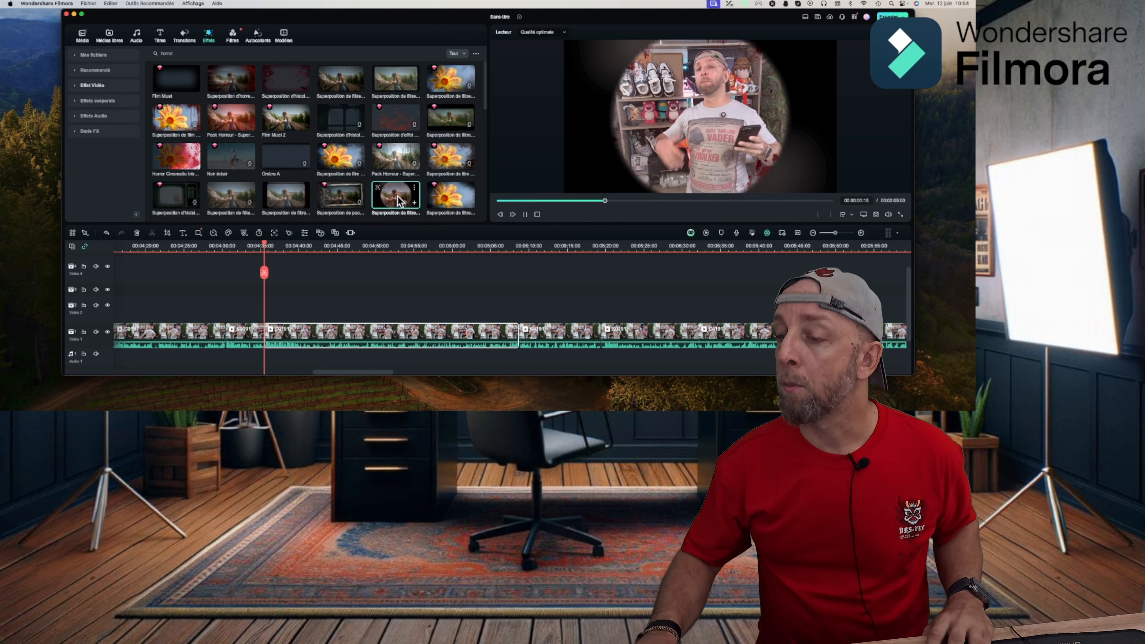
Place the round-vignette horror film overlay on the track above the main clip and play that section
drag(392, 195, 226, 308)
click(231, 246)
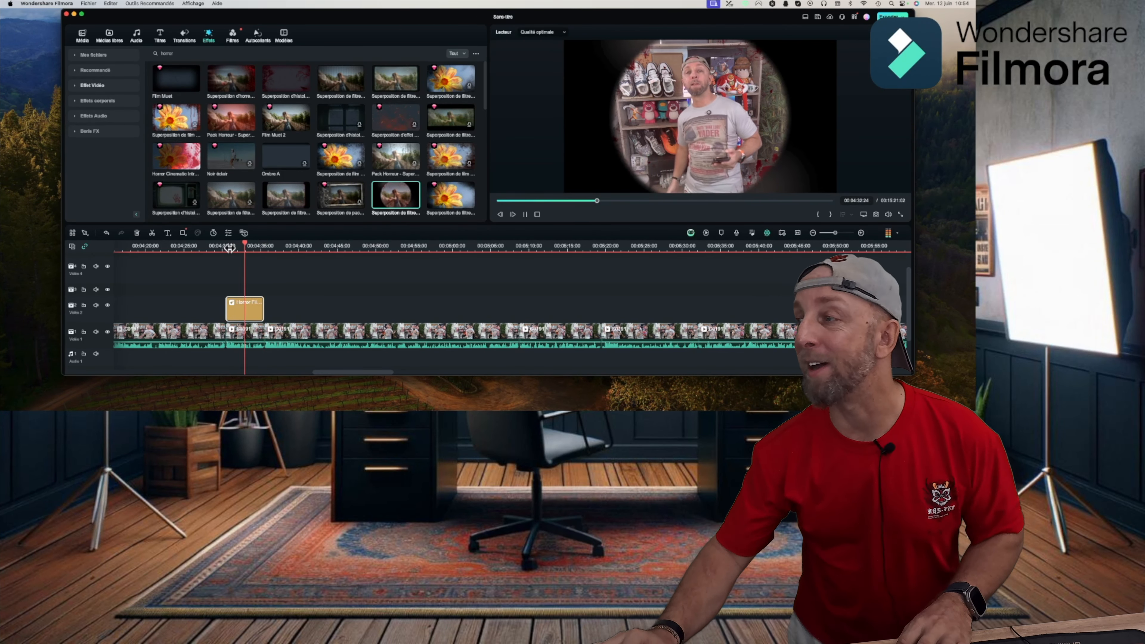
key(space)
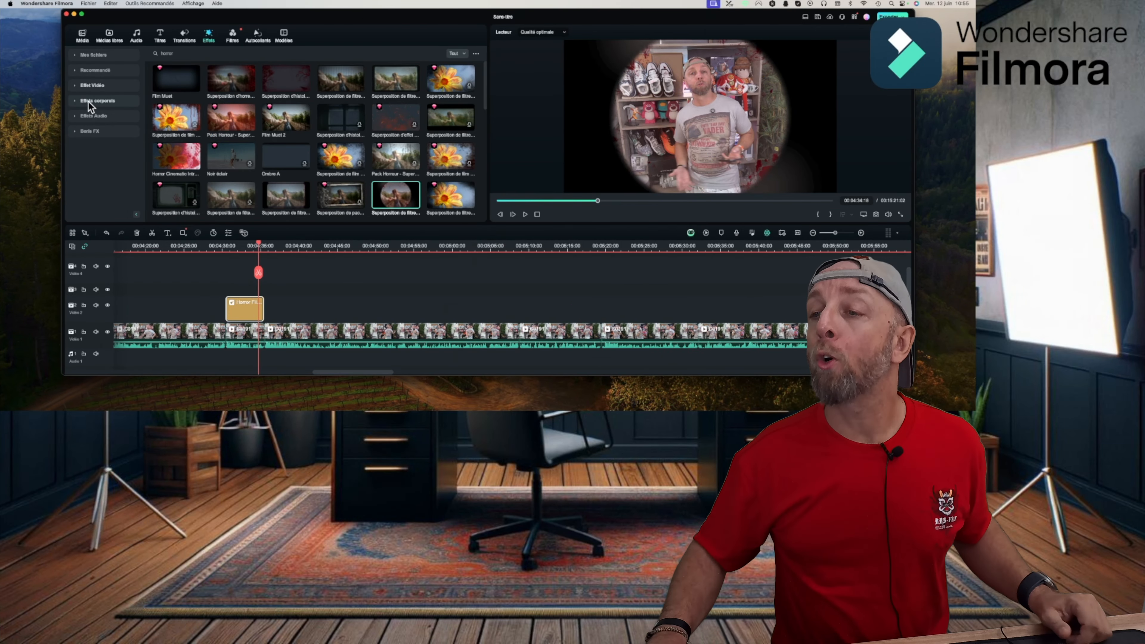
List the body effects in the Clone category and delete the horror film overlay from the timeline
click(91, 102)
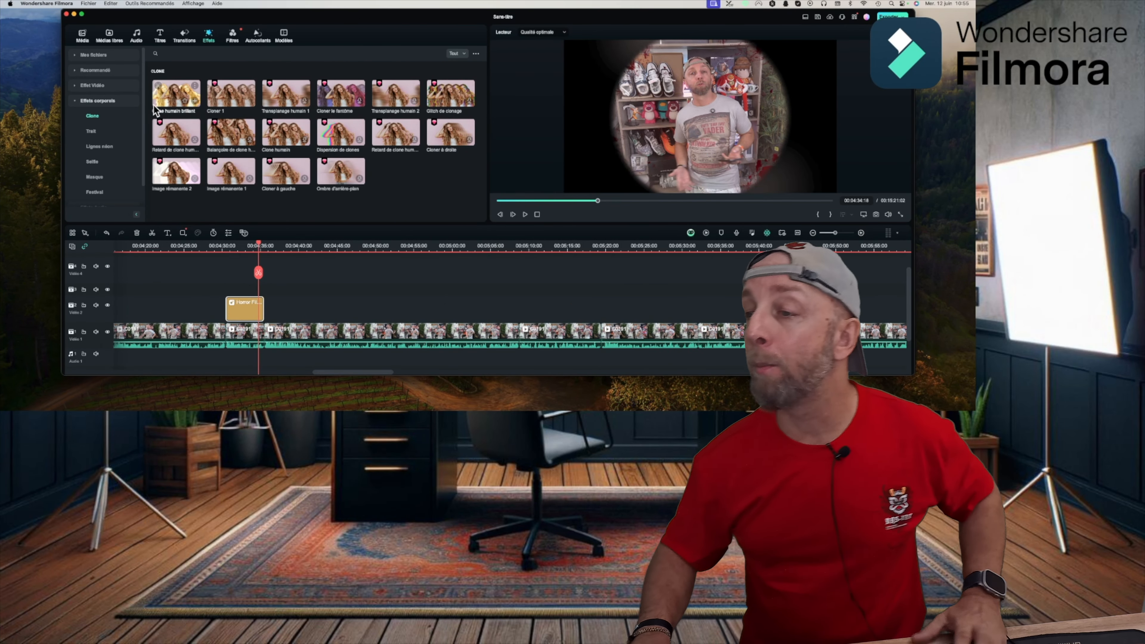
scroll(247, 316, right, 2)
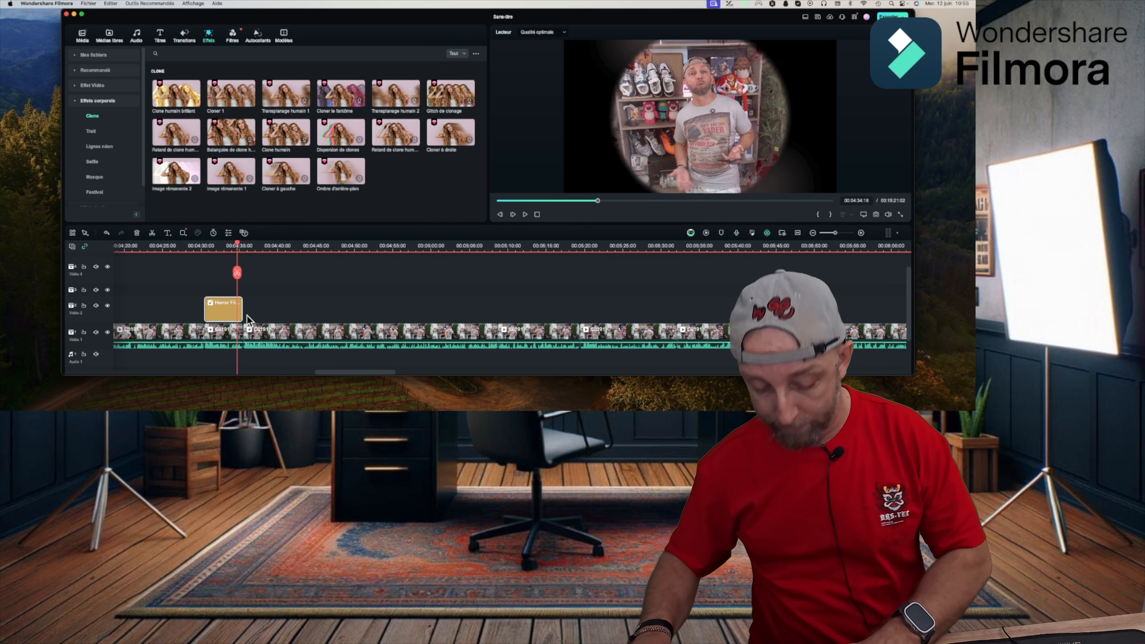
key(Delete)
Preview the clone body effects on the main clip, from Clone humain brillant through Glitch de clonage to the first human clone delay
click(175, 93)
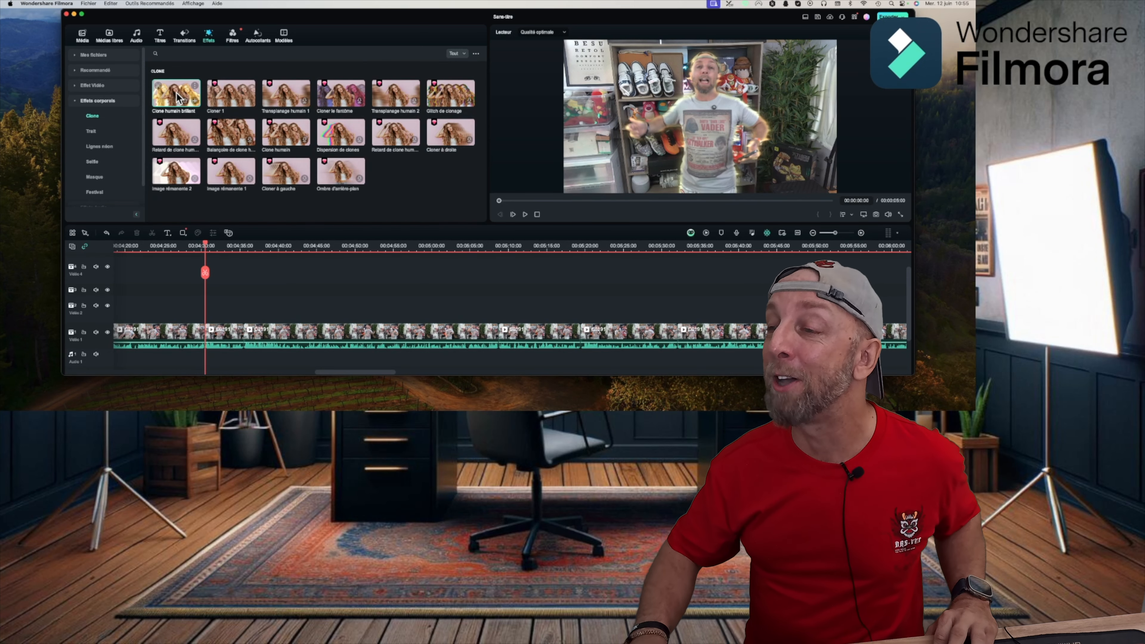
click(221, 97)
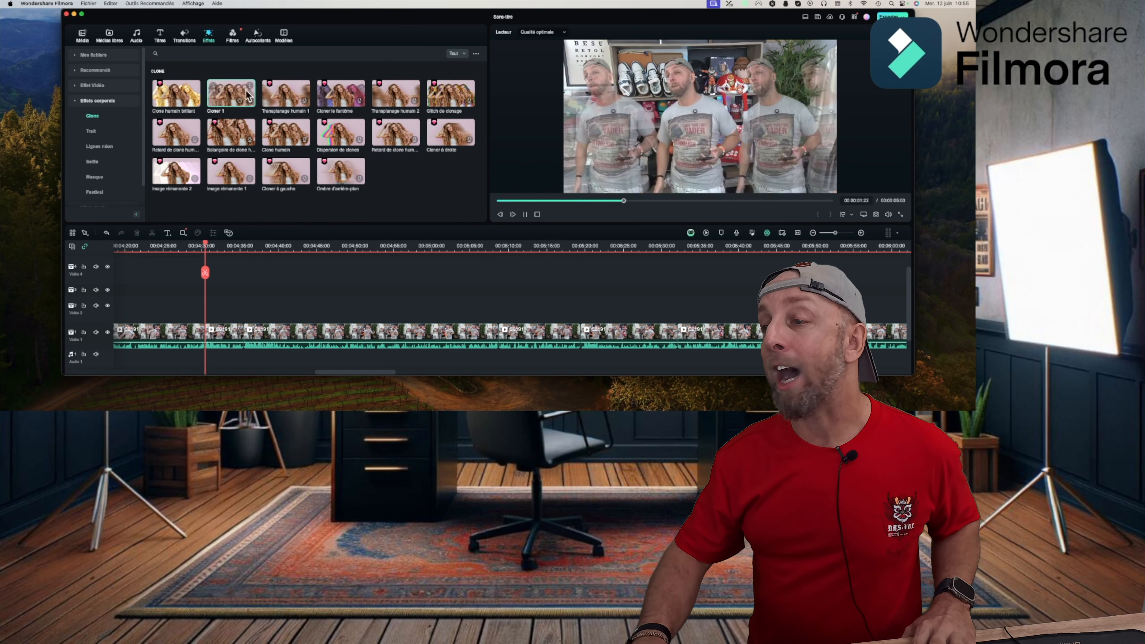
click(280, 96)
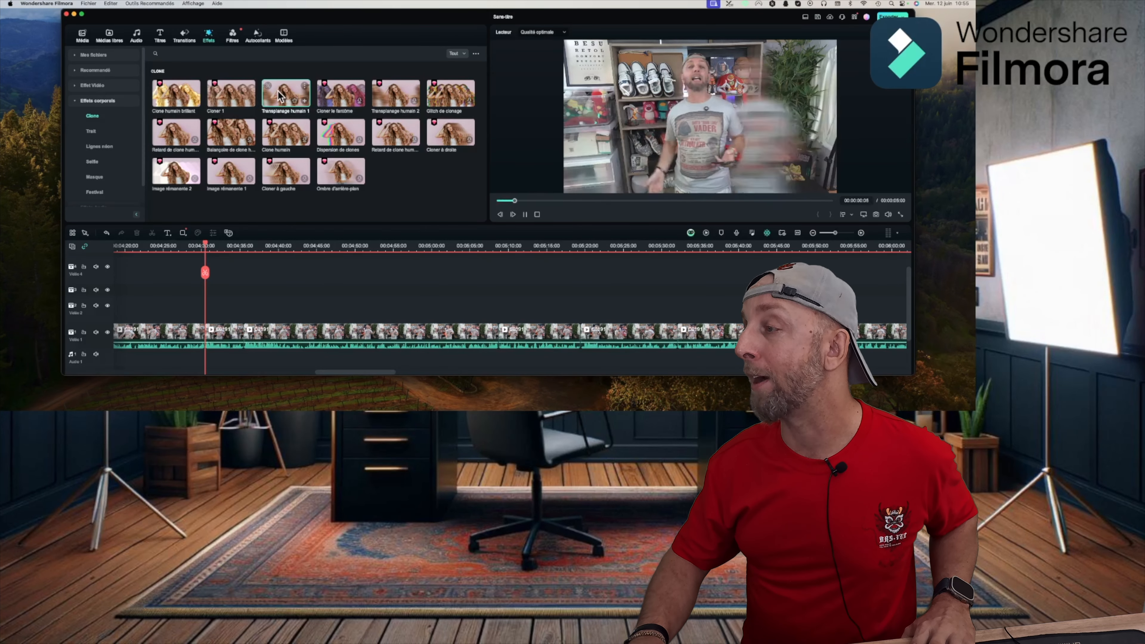
click(332, 93)
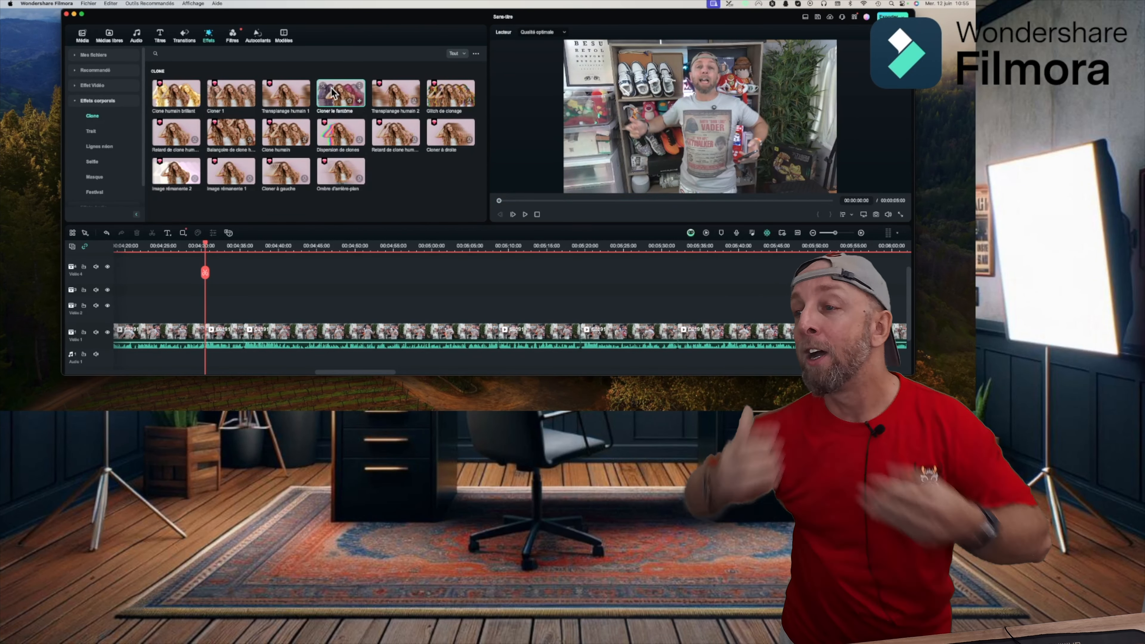
click(399, 101)
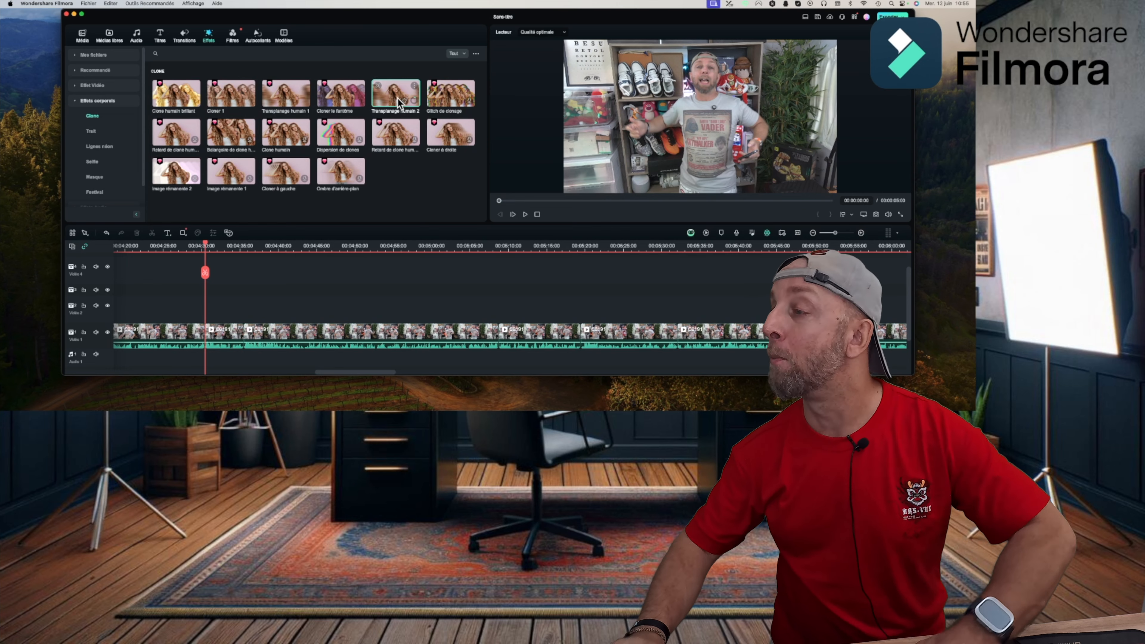
click(447, 98)
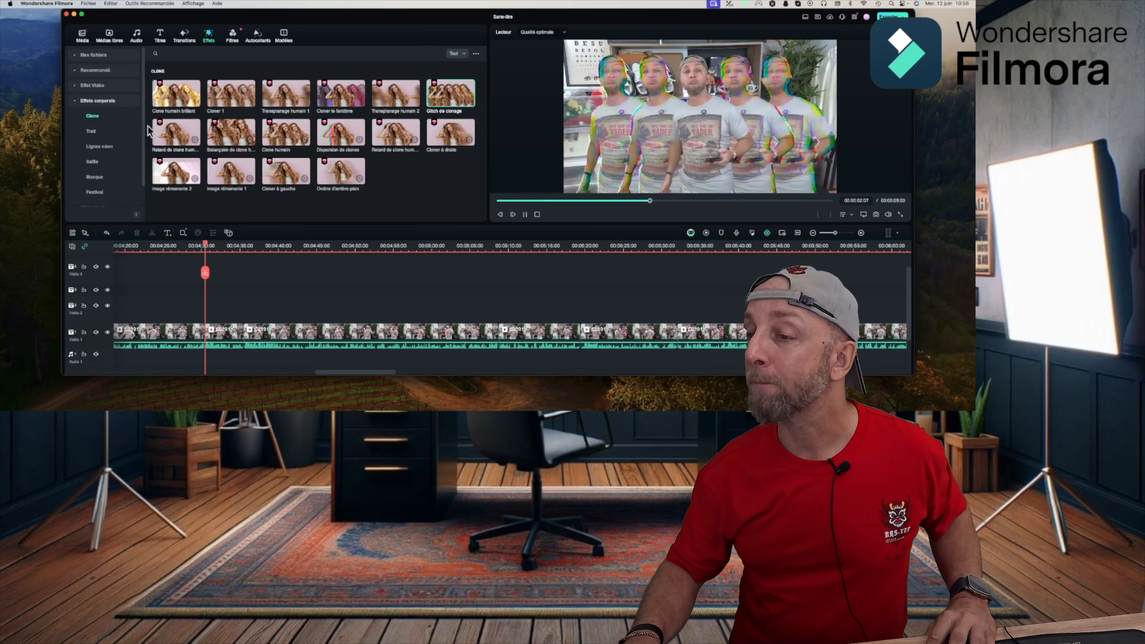
click(170, 131)
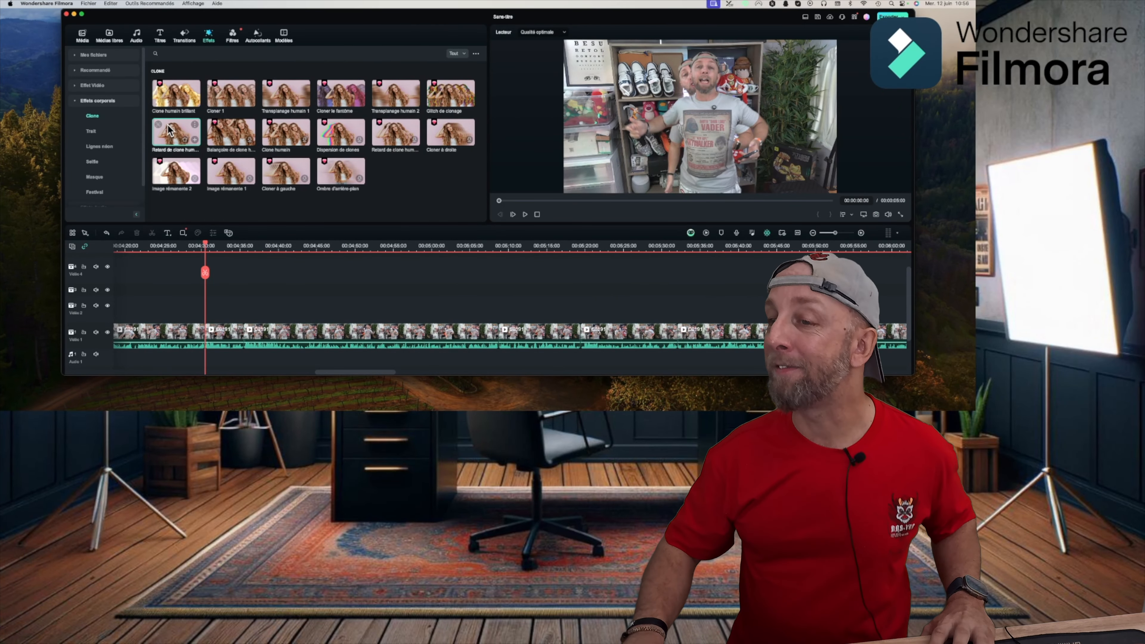
Browse the Trait body effects, list similar ones, preview Humain Segmentation and Glitch de clonage, and close the similar results
click(91, 131)
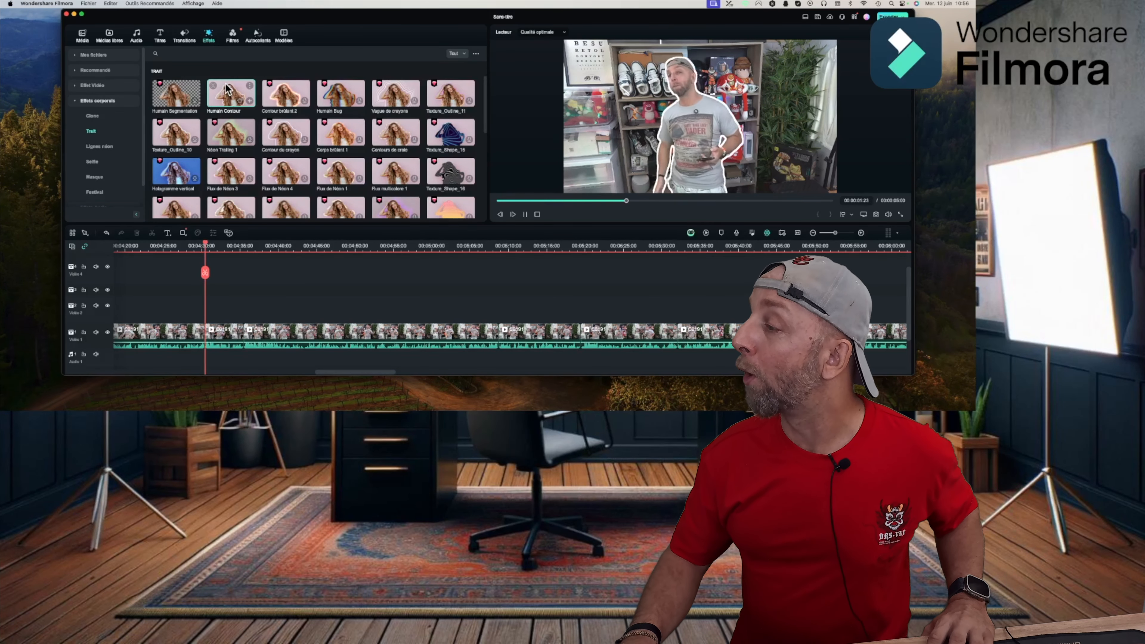
click(269, 86)
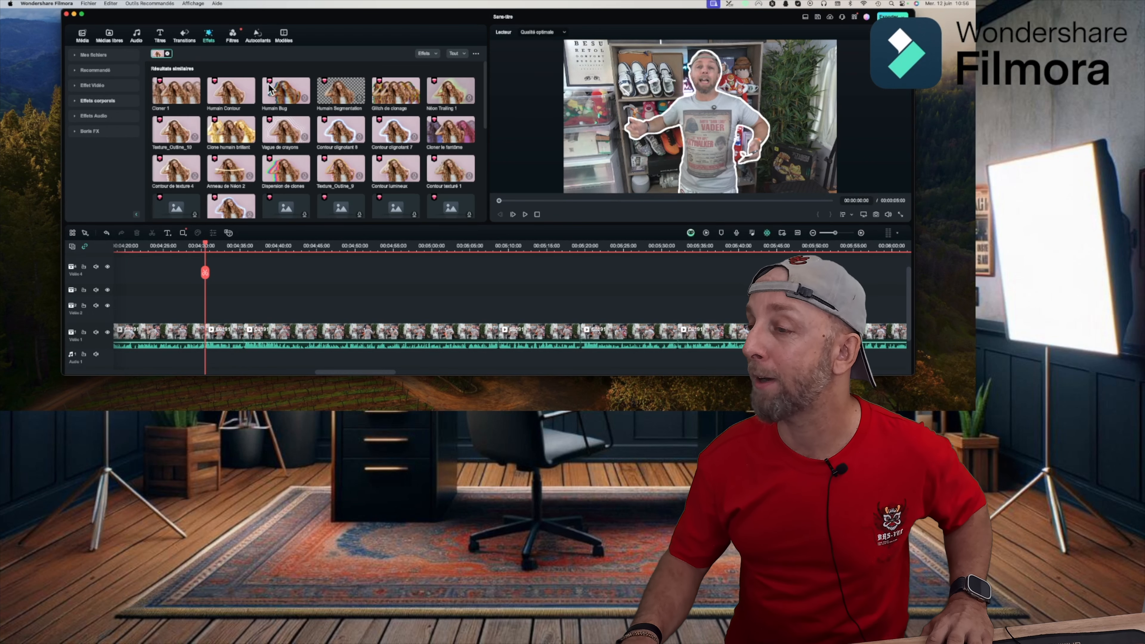
click(346, 95)
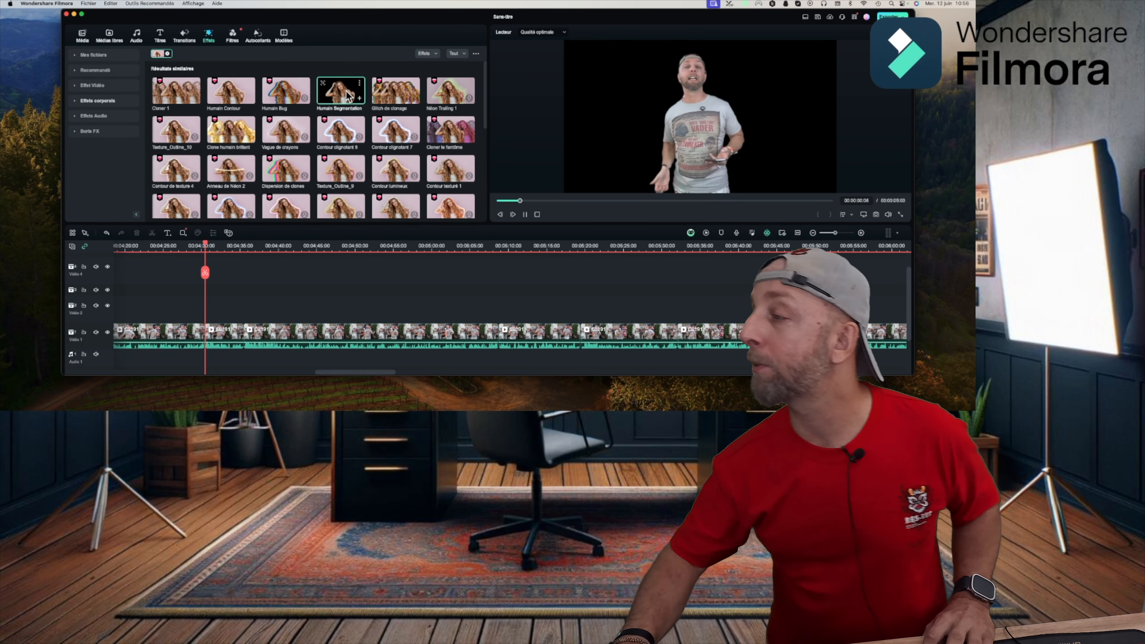
click(393, 90)
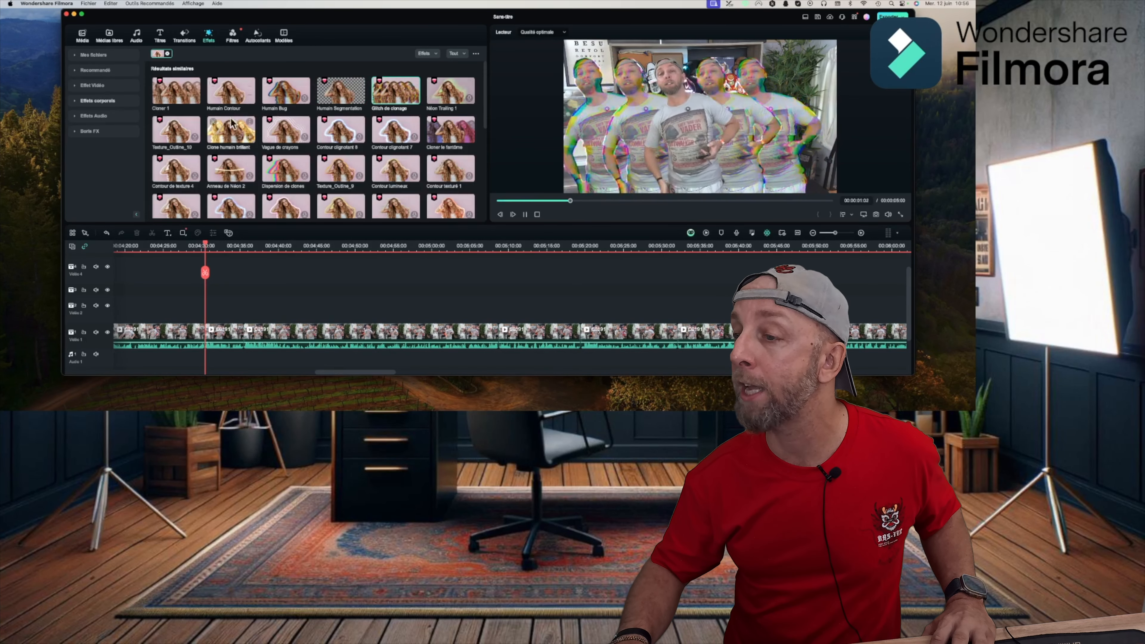
click(167, 53)
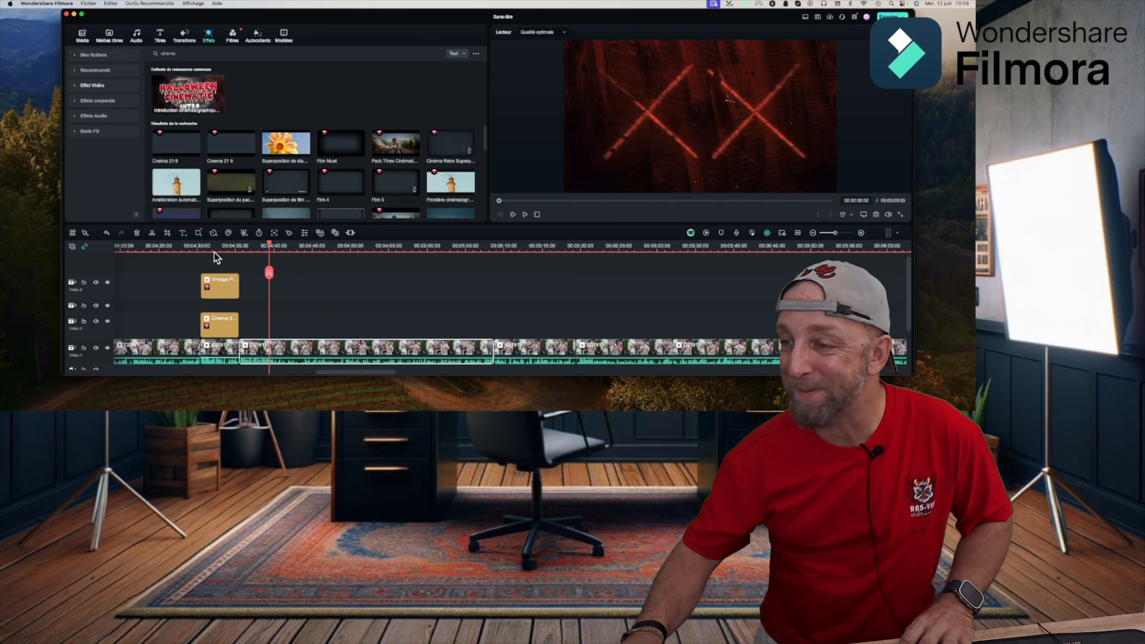
Go to the section with the vintage film effect and preview Aberration Chromatique from the cinema effects
click(214, 252)
click(220, 246)
scroll(448, 149, down, 5)
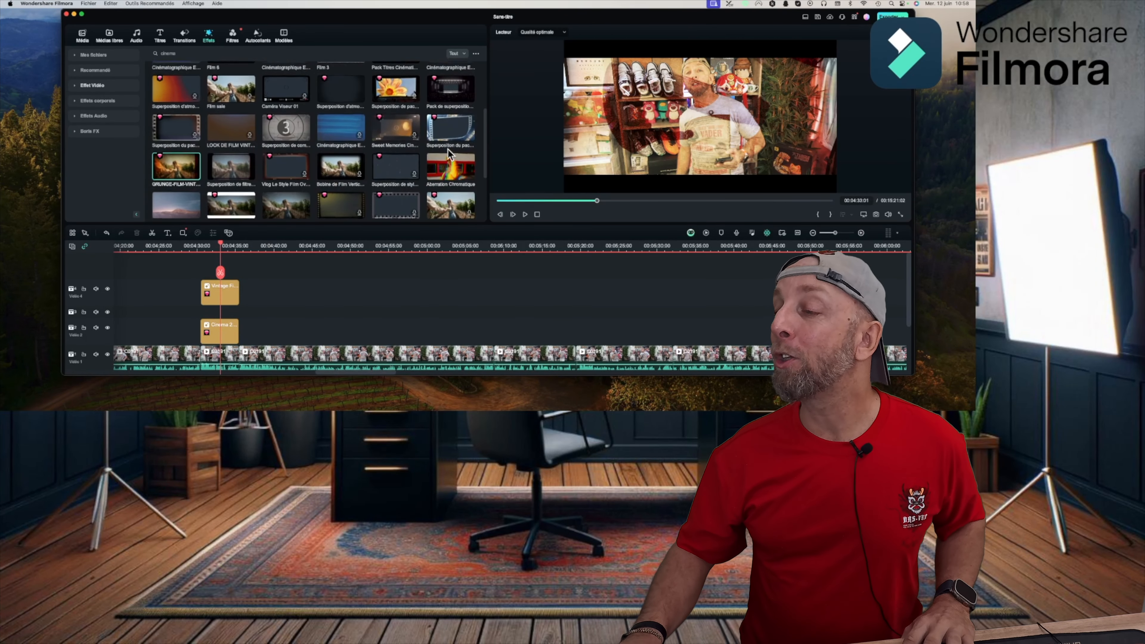
click(448, 167)
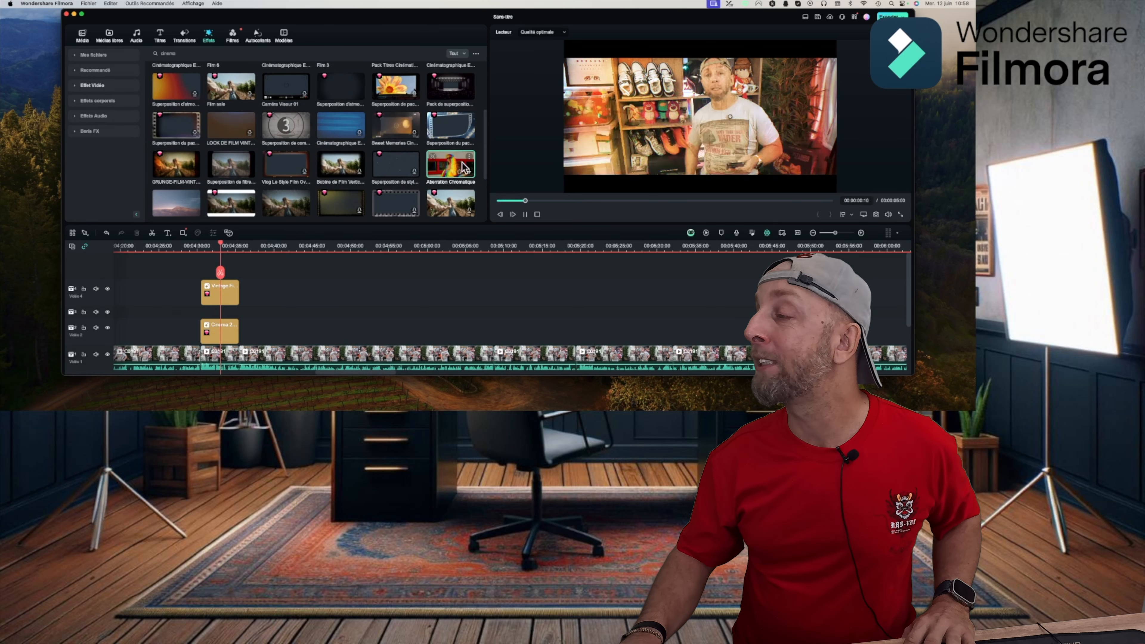
Replace the vintage film effect above the main clip with Aberration Chromatique and play that section
click(214, 287)
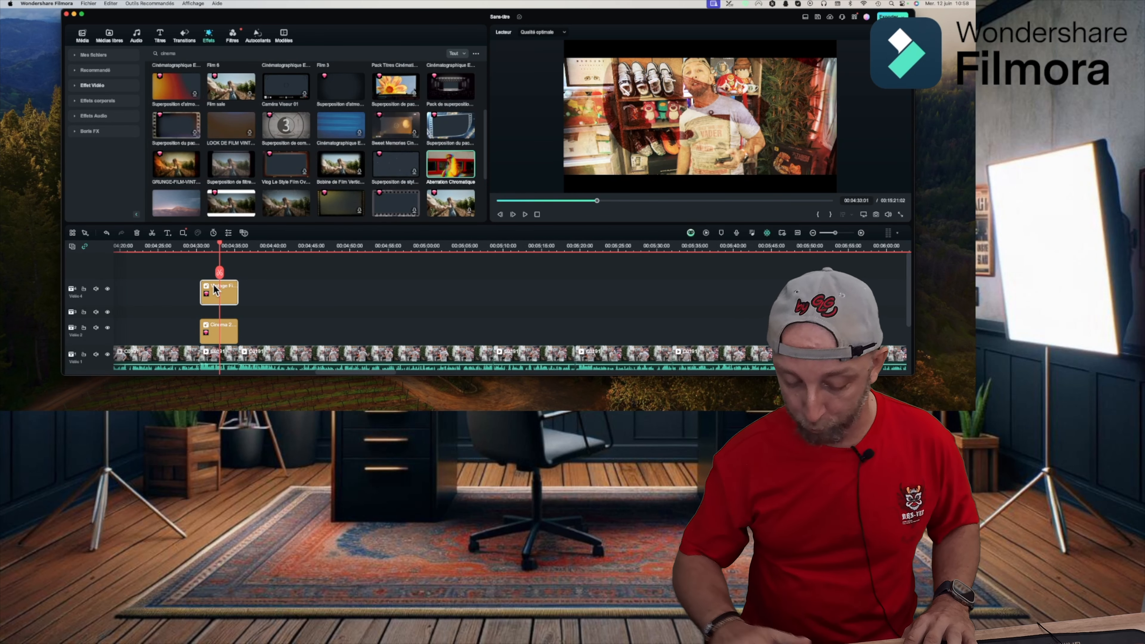
key(Delete)
drag(352, 244, 201, 292)
click(214, 249)
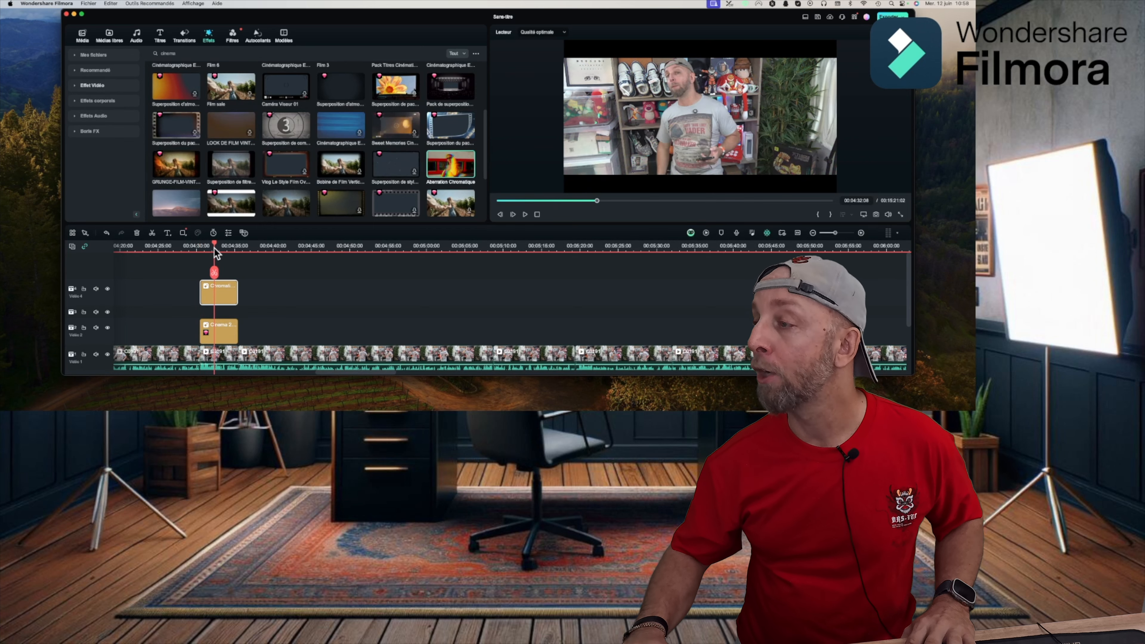
key(space)
key(space)
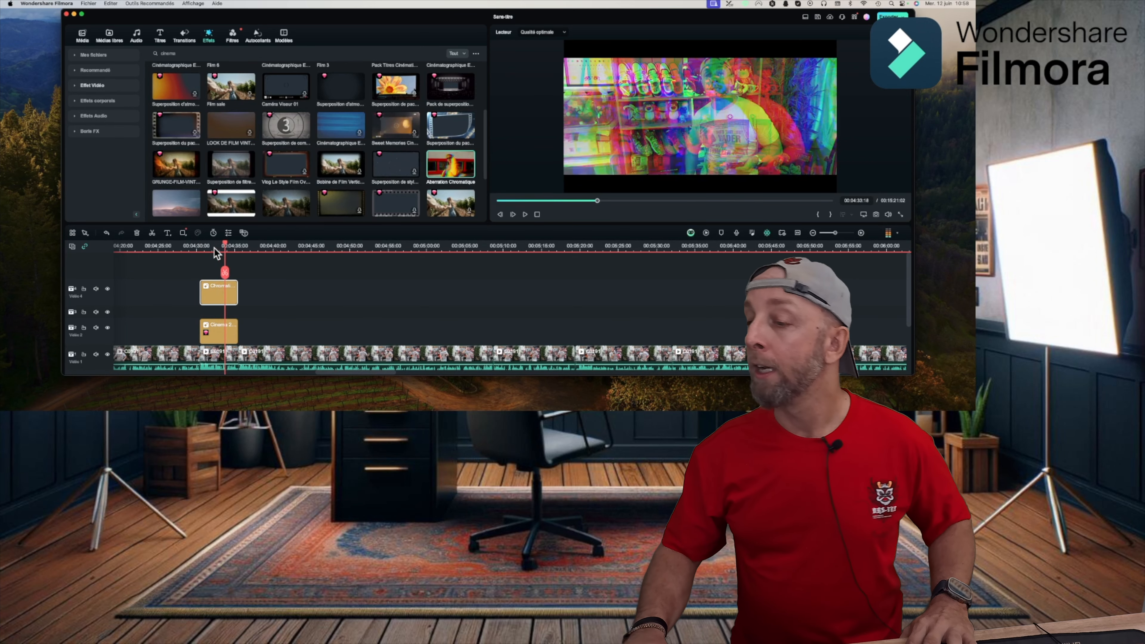
Replace Aberration Chromatique above the main clip with the Contour brûlant 2 body effect from the Trait category and play it
key(Delete)
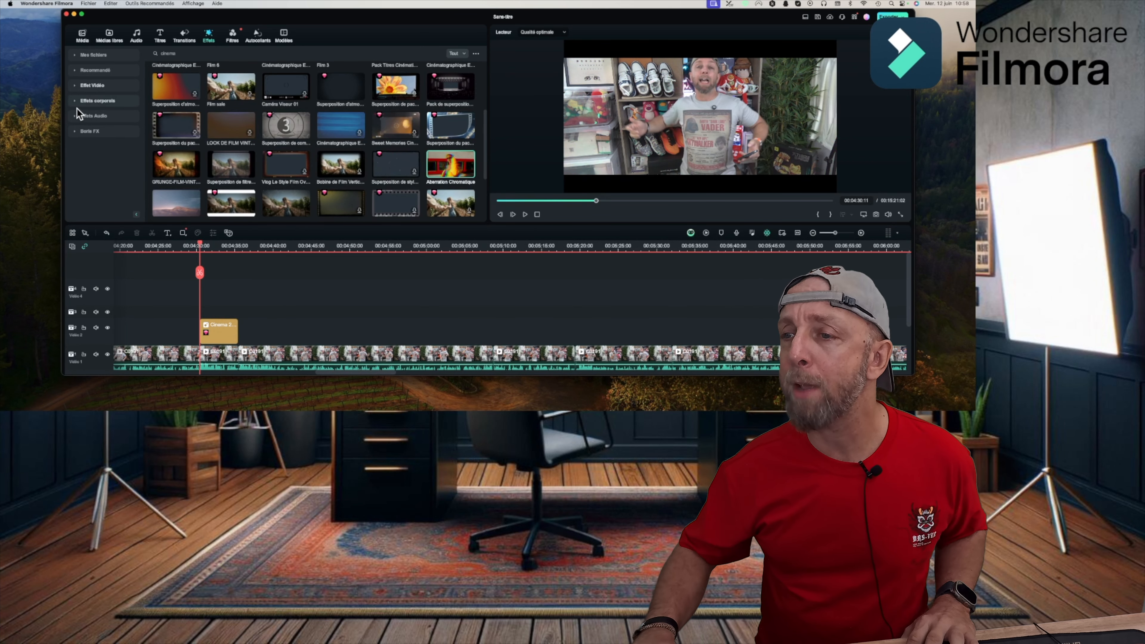
click(96, 101)
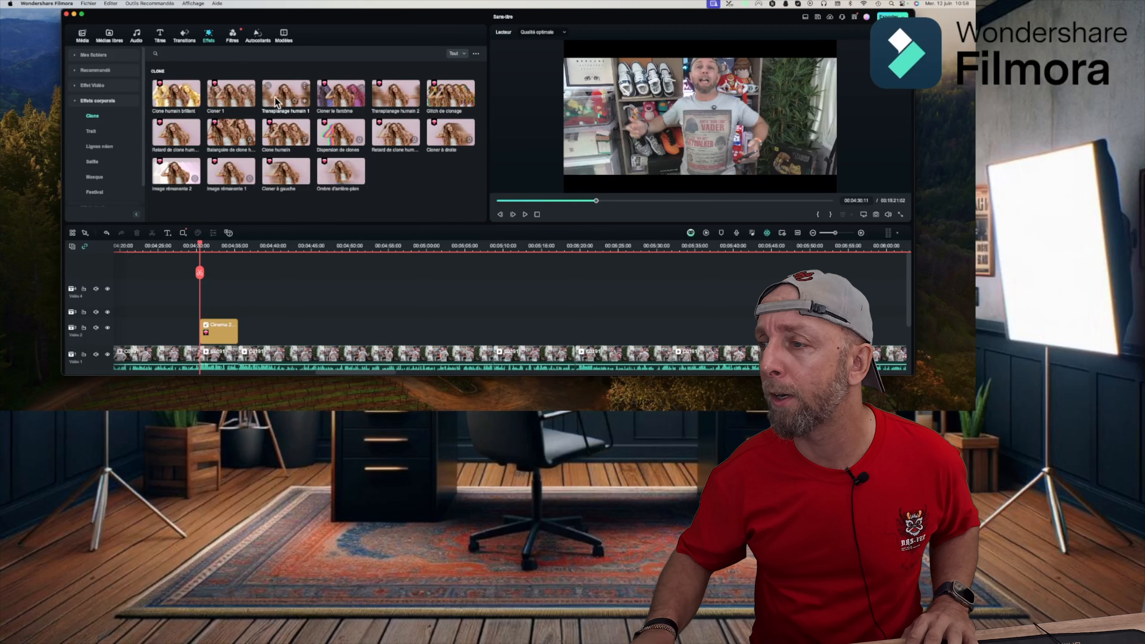
click(94, 133)
mouse_move(289, 98)
mouse_down()
mouse_move(253, 289)
mouse_move(207, 293)
mouse_up()
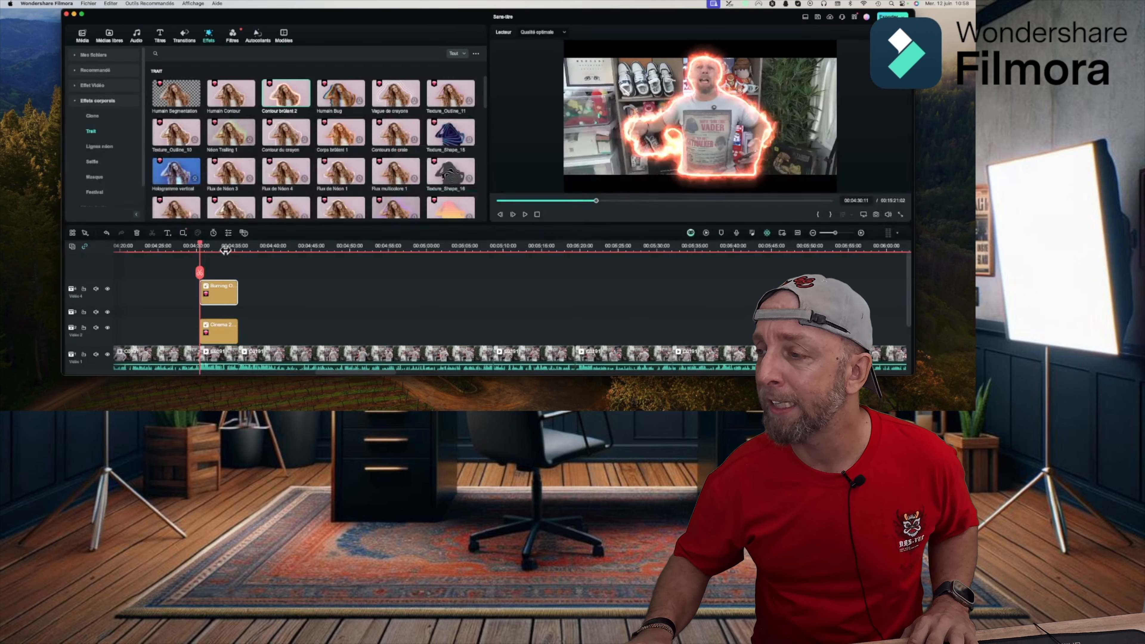
click(220, 250)
key(space)
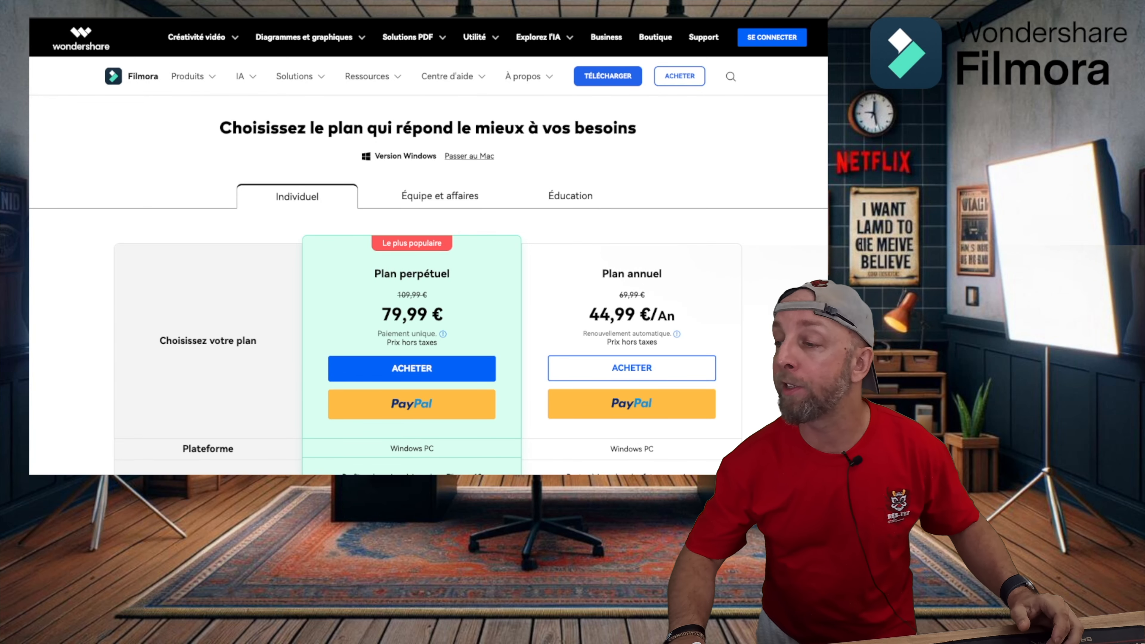
Switch to the Filmora pricing page and examine the individual perpetual and annual plans for Windows and macOS
scroll(428, 271, down, 1)
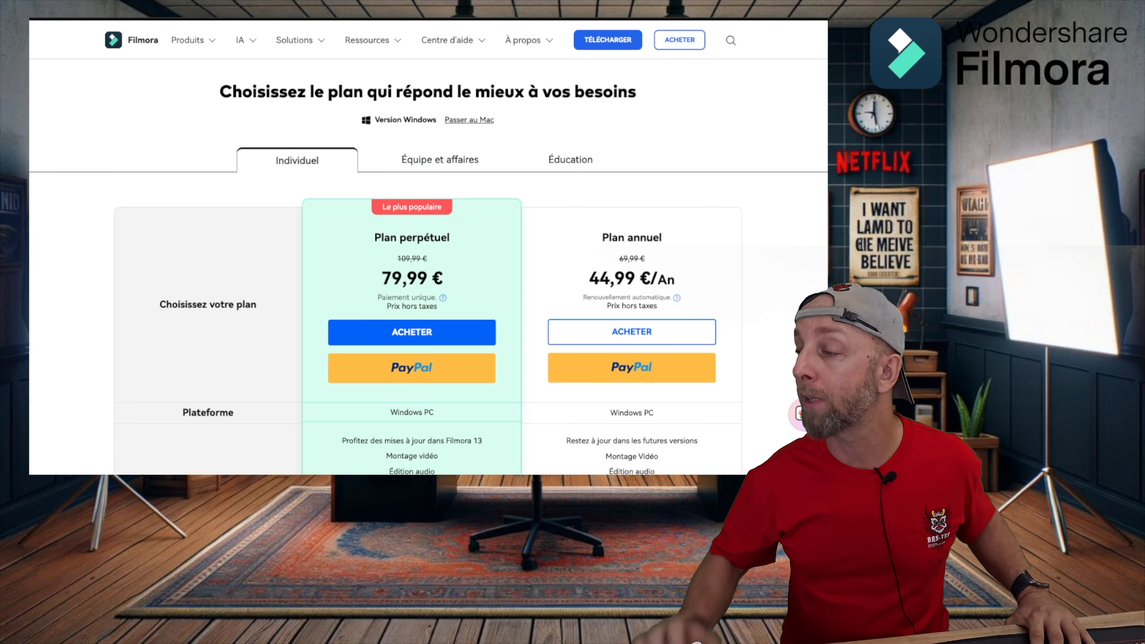
scroll(428, 271, down, 1)
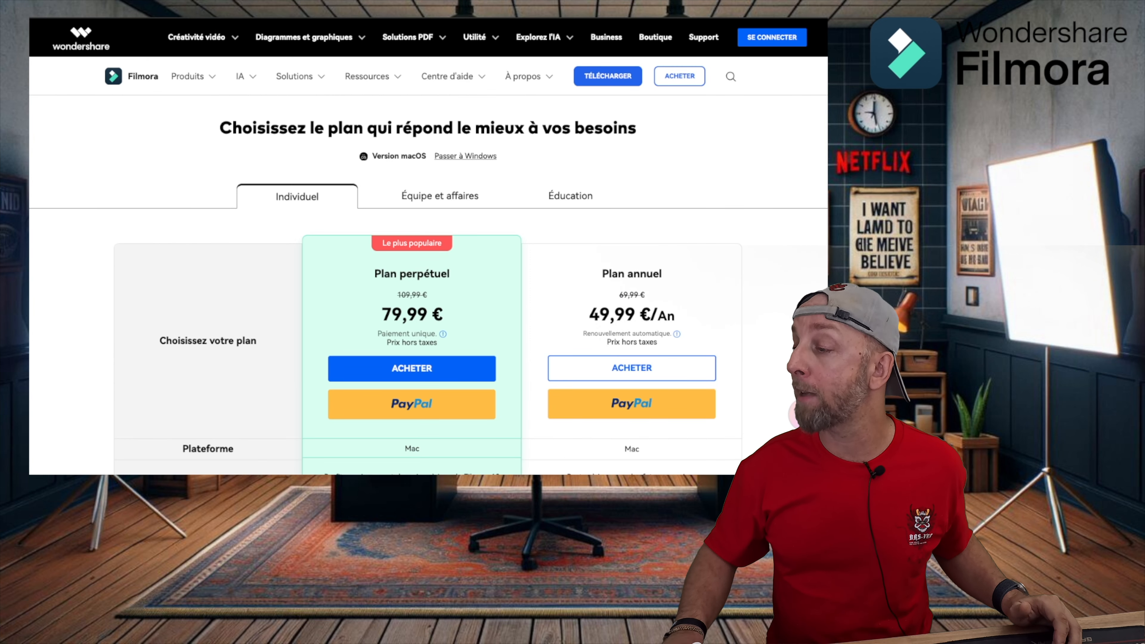
scroll(428, 271, down, 2)
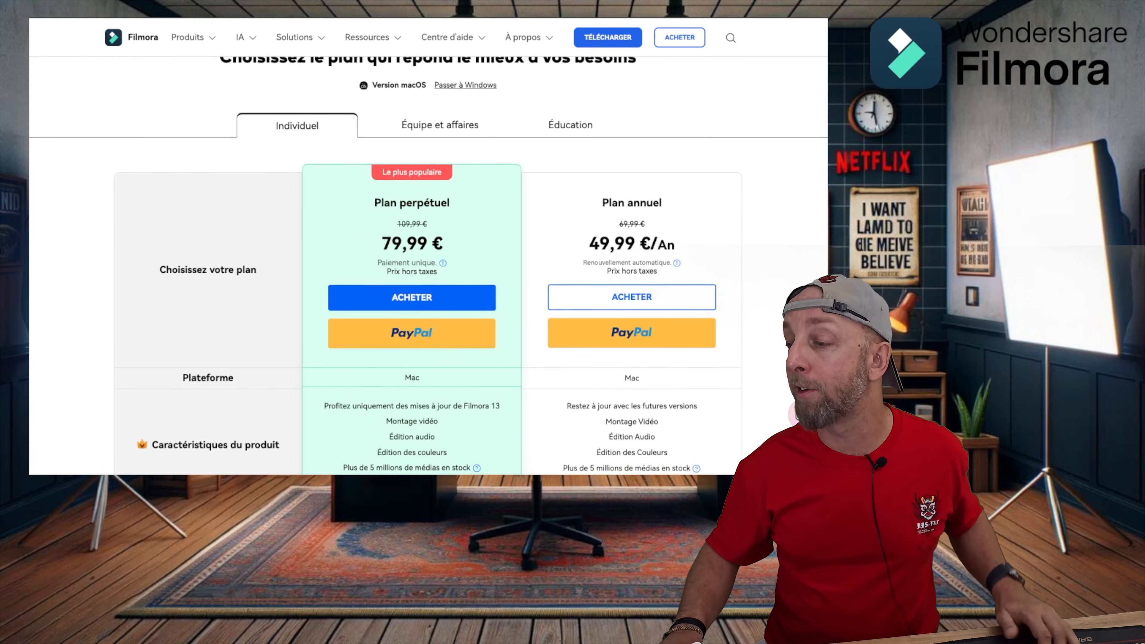
scroll(428, 271, down, 6)
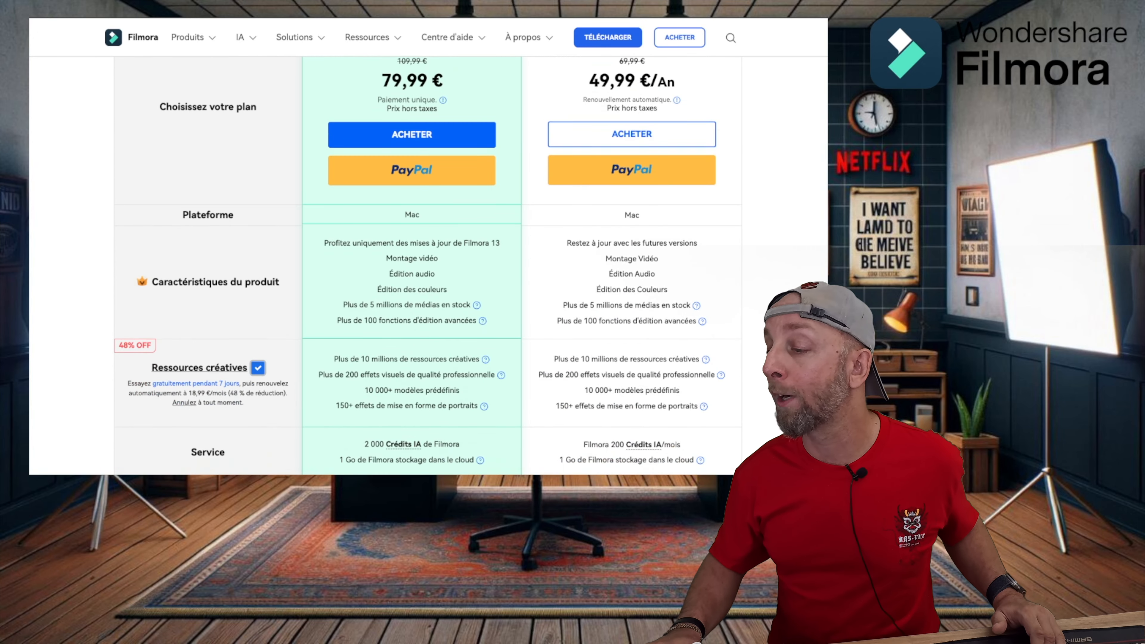
Compare the free edition, perpetual plan and annual plan in the full macOS feature table, from updates and AI credits to video editing
scroll(428, 271, down, 3)
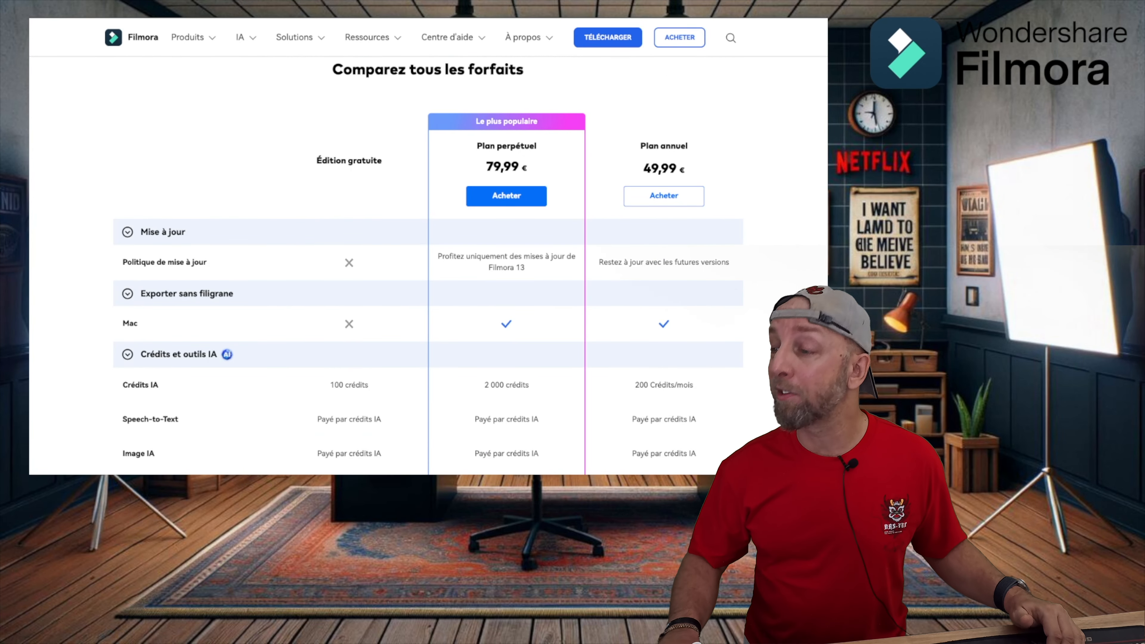
scroll(428, 266, down, 1)
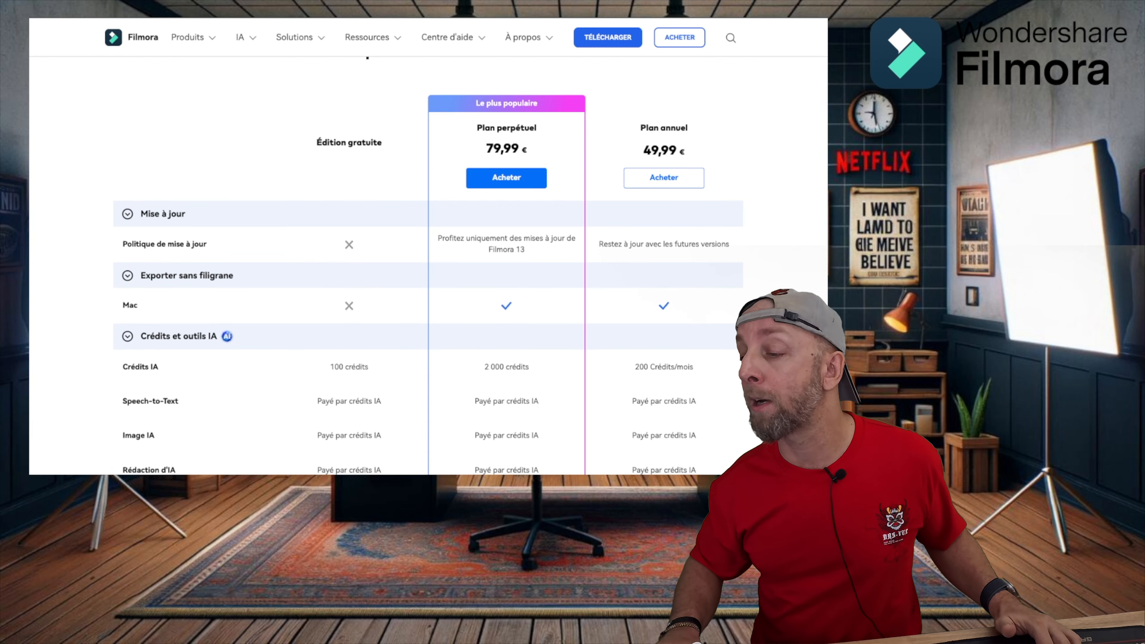
scroll(428, 270, down, 1)
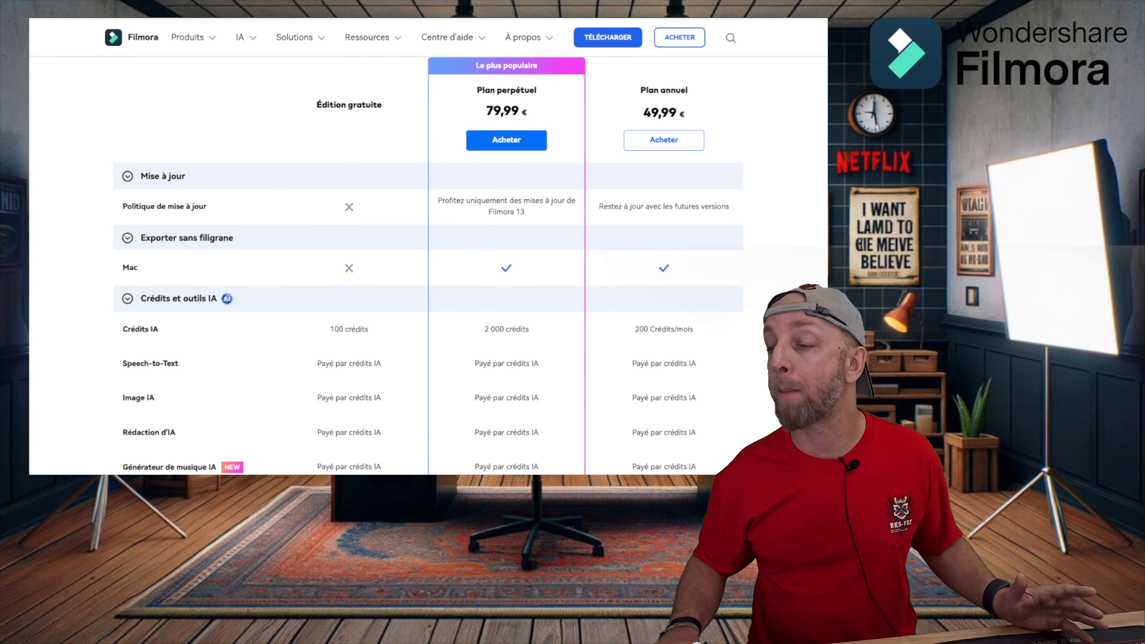
scroll(428, 271, down, 8)
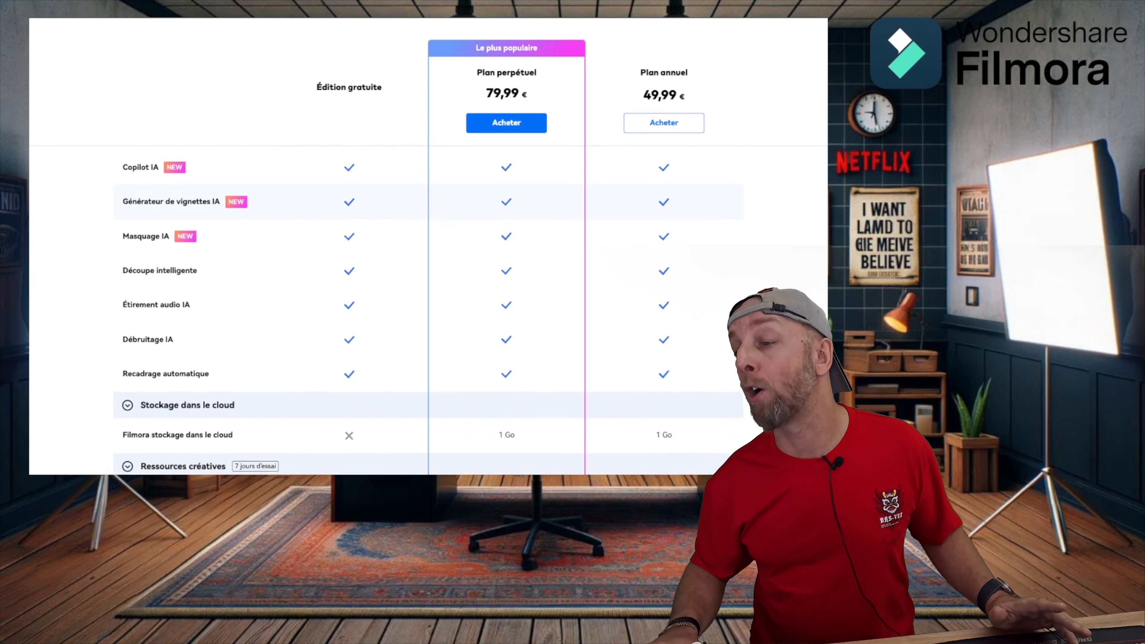
scroll(428, 271, down, 9)
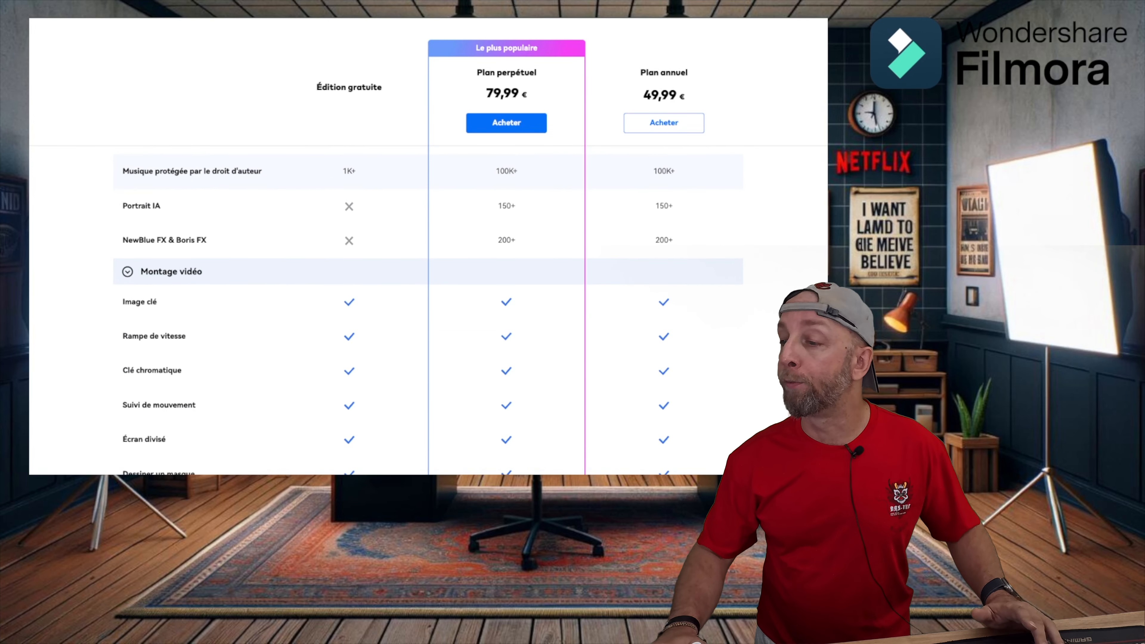
scroll(429, 271, down, 5)
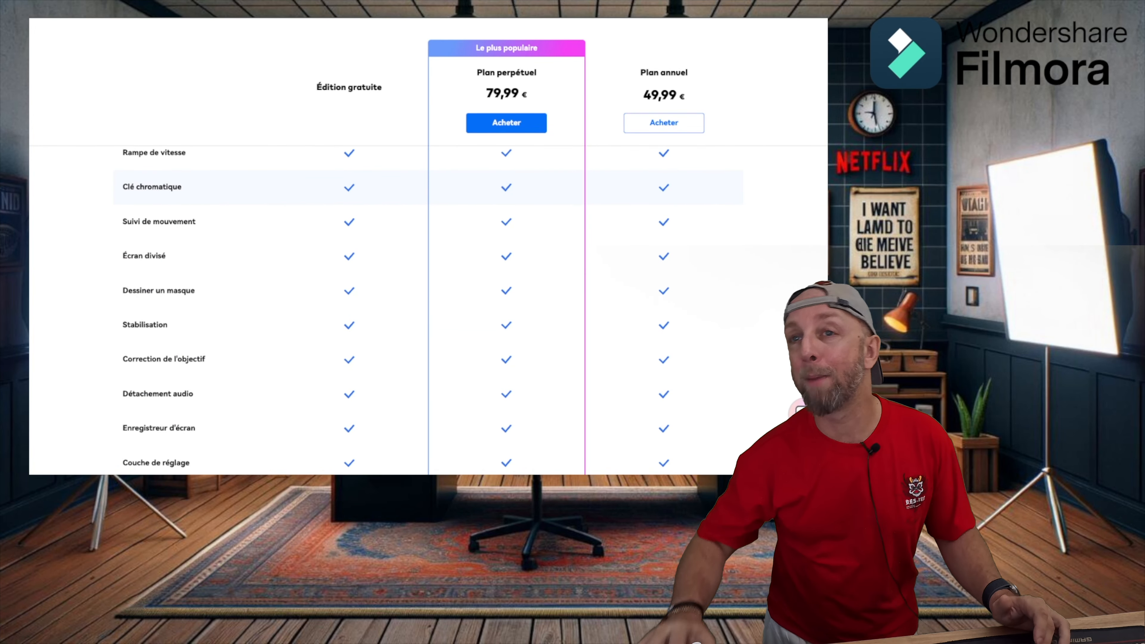
scroll(428, 271, down, 3)
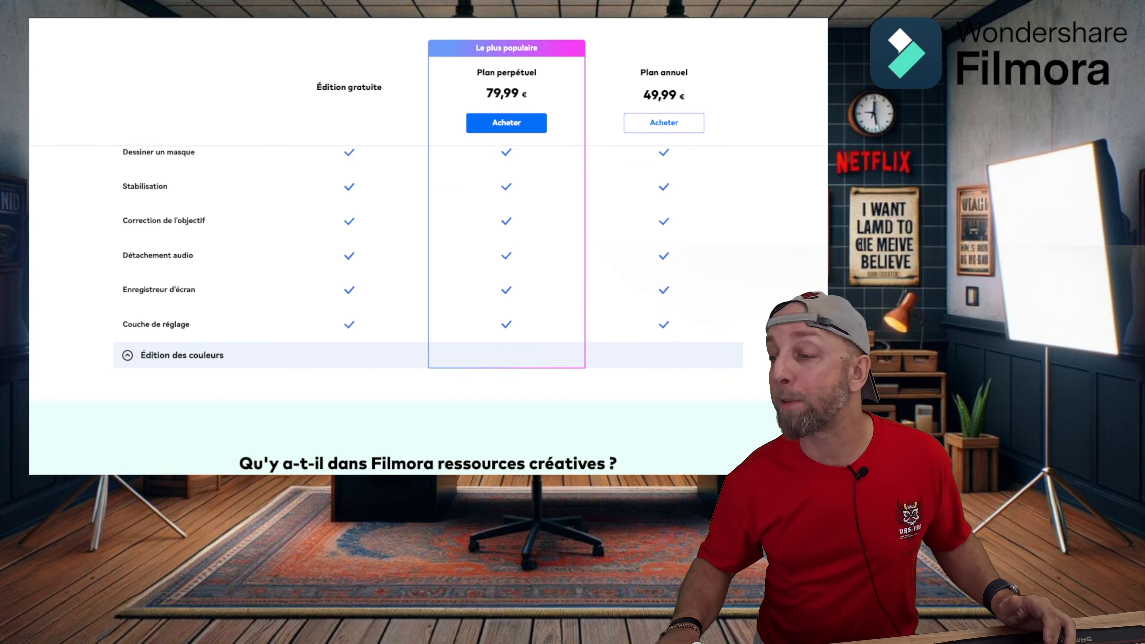
scroll(428, 271, up, 1)
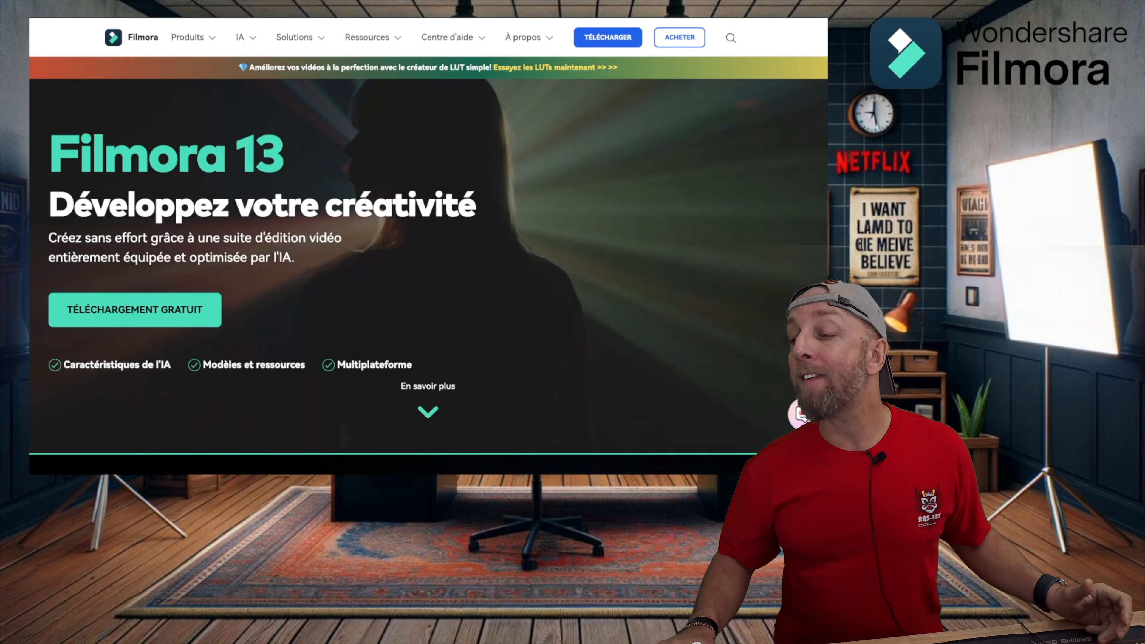
Browse the Filmora 13 home page, examining the AI feature section and the template and branding section
scroll(428, 271, down, 6)
scroll(429, 271, down, 4)
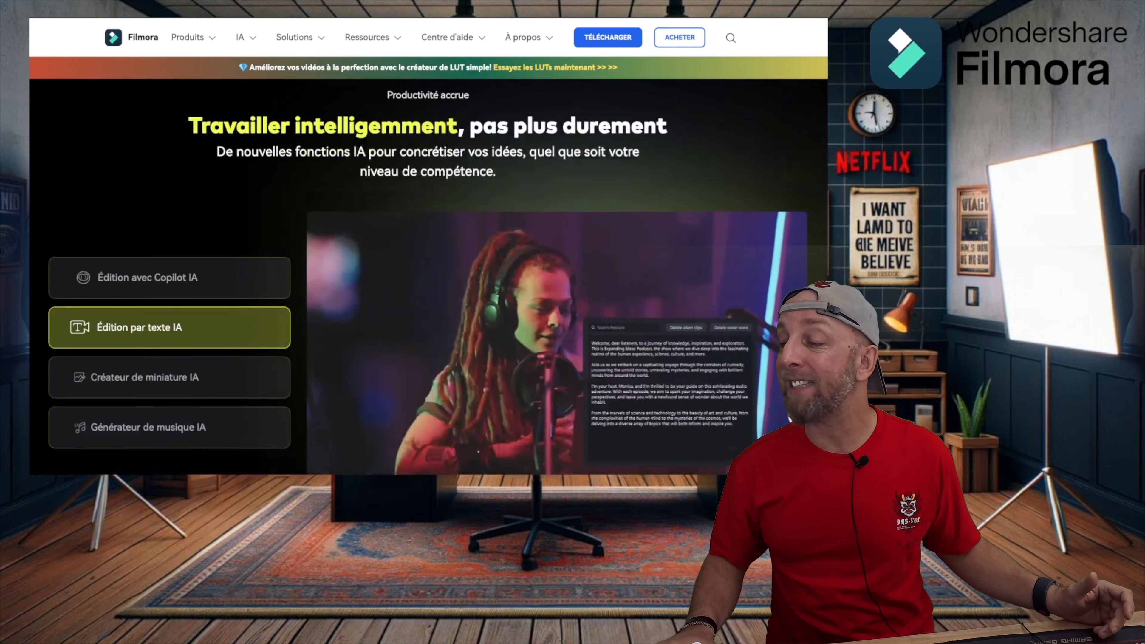
scroll(428, 271, up, 1)
scroll(428, 270, up, 1)
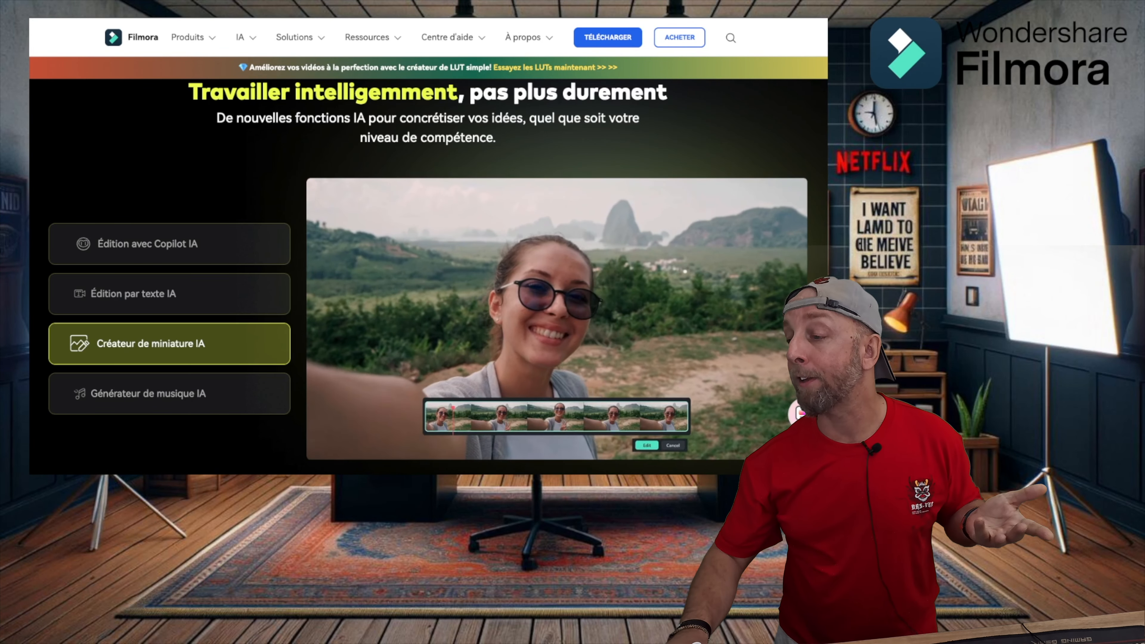
scroll(429, 271, down, 6)
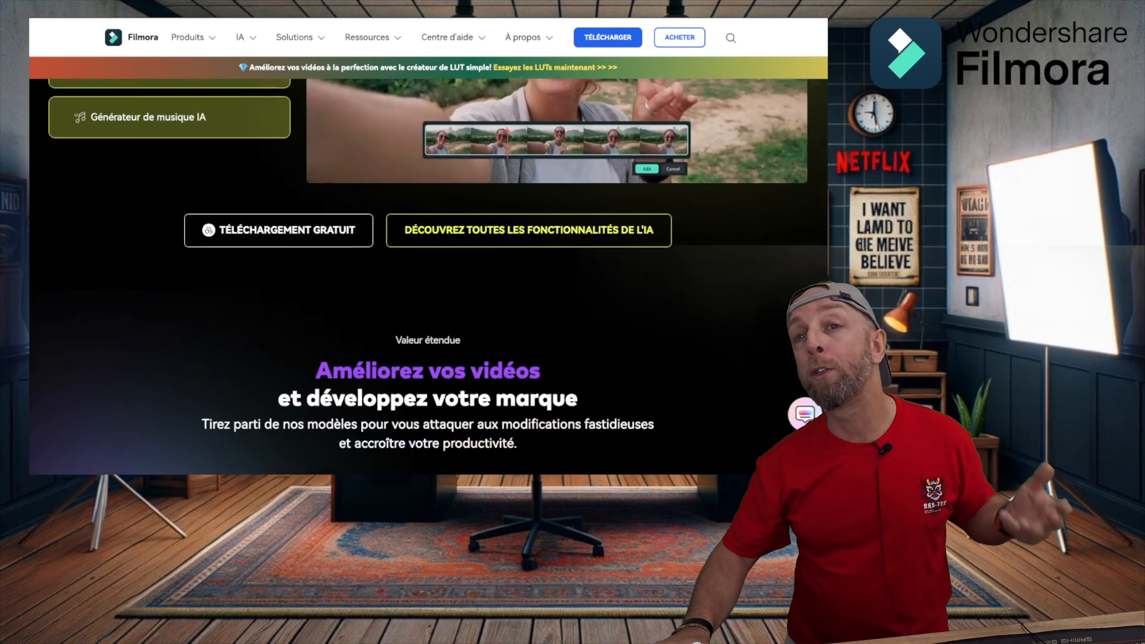
scroll(428, 271, down, 3)
scroll(428, 271, down, 1)
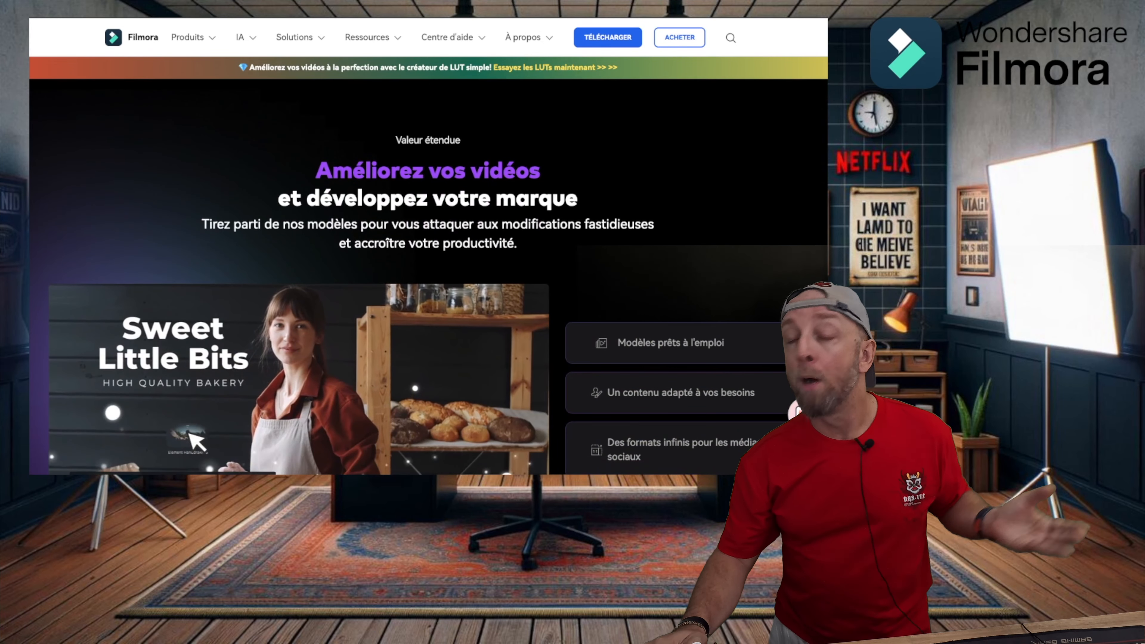
scroll(428, 270, down, 2)
scroll(428, 271, down, 1)
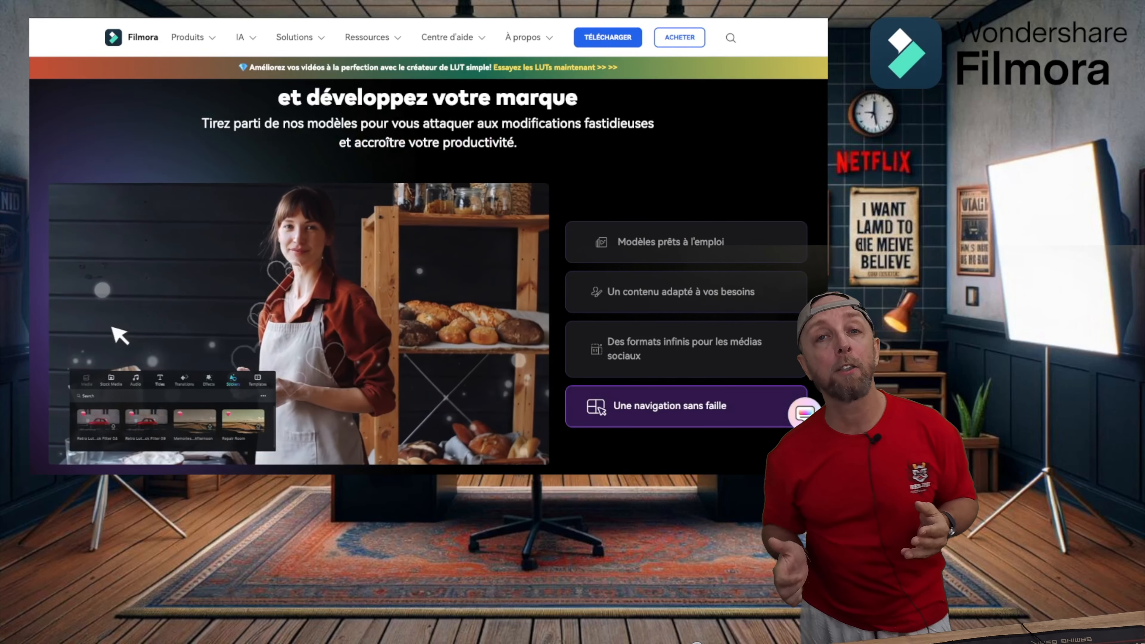